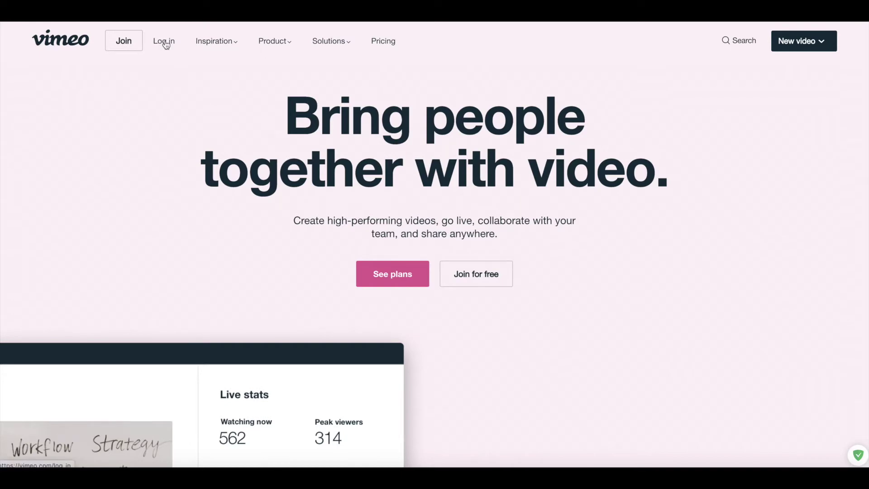
Log in to Vimeo with the saved account e-mail and the password copied from the notes file.
click(165, 42)
click(430, 162)
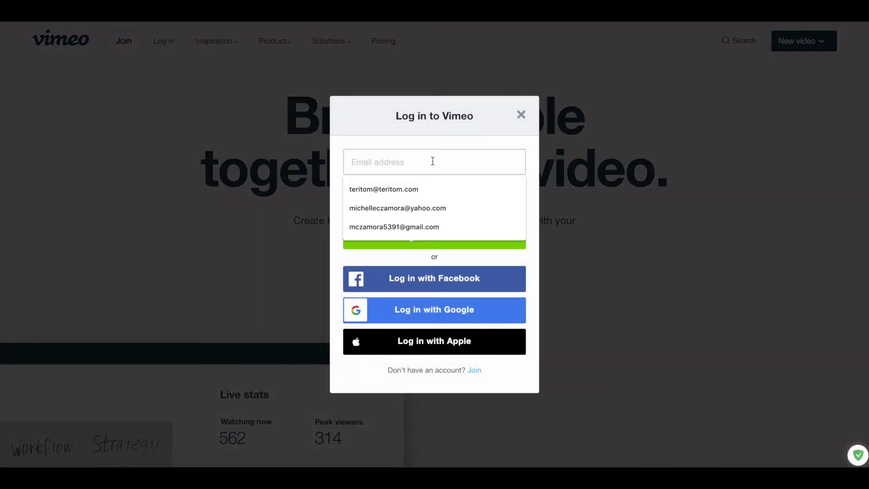
click(431, 189)
click(427, 194)
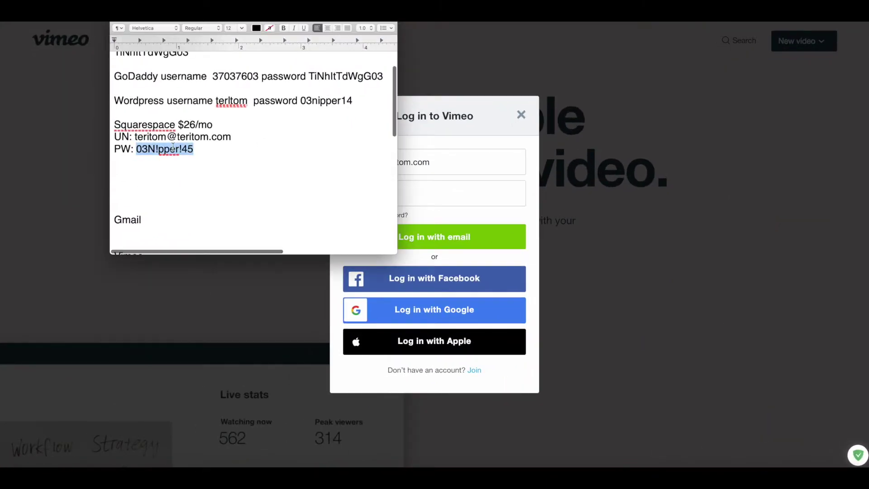
right_click(44, 75)
click(193, 186)
click(452, 192)
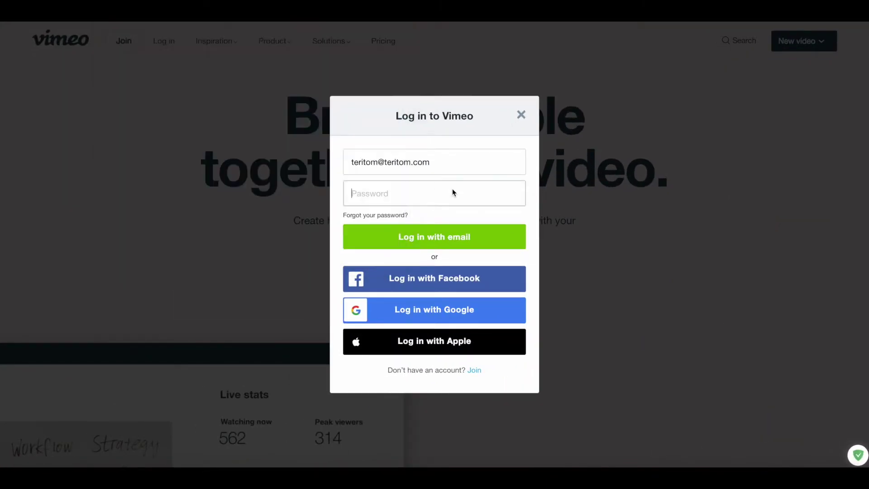
key(super+v)
click(448, 233)
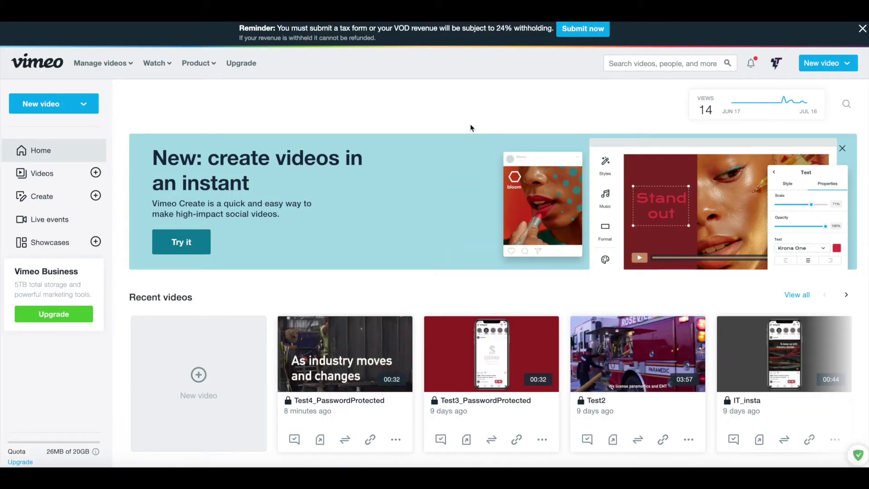
Open Vimeo's video upload page from the New video menu, cancelling the stray file dialog.
scroll(471, 110, down, 1)
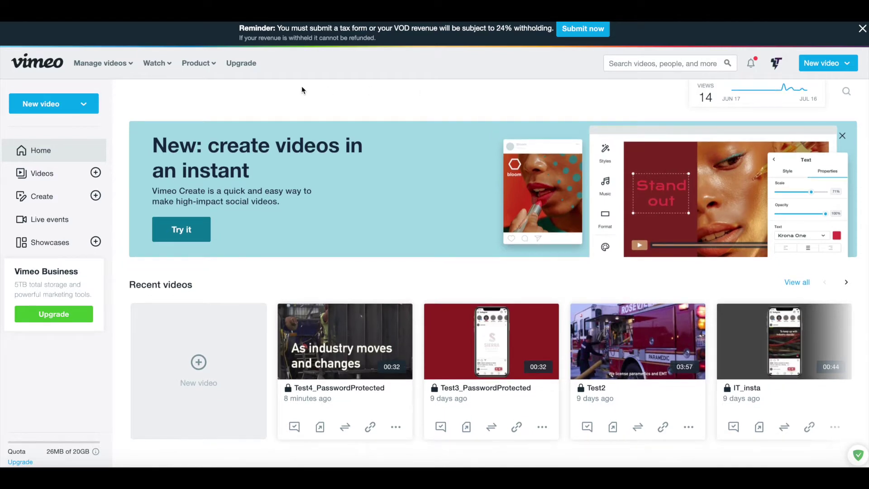
click(88, 105)
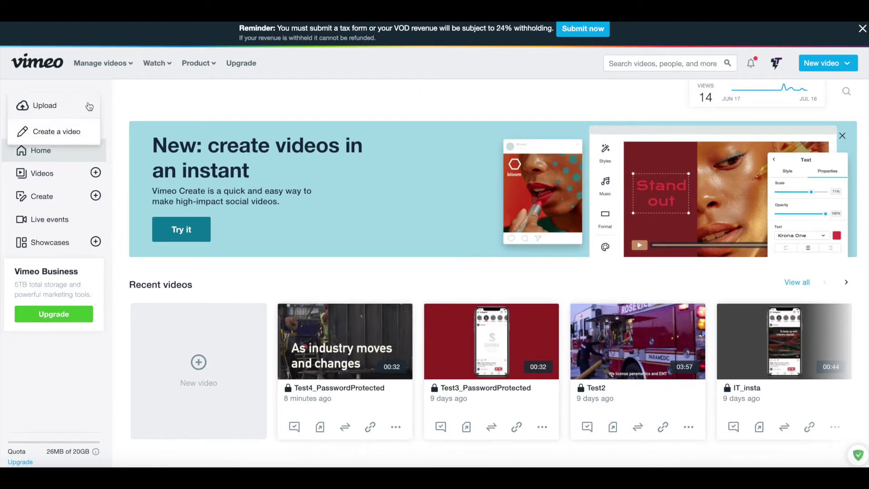
click(67, 104)
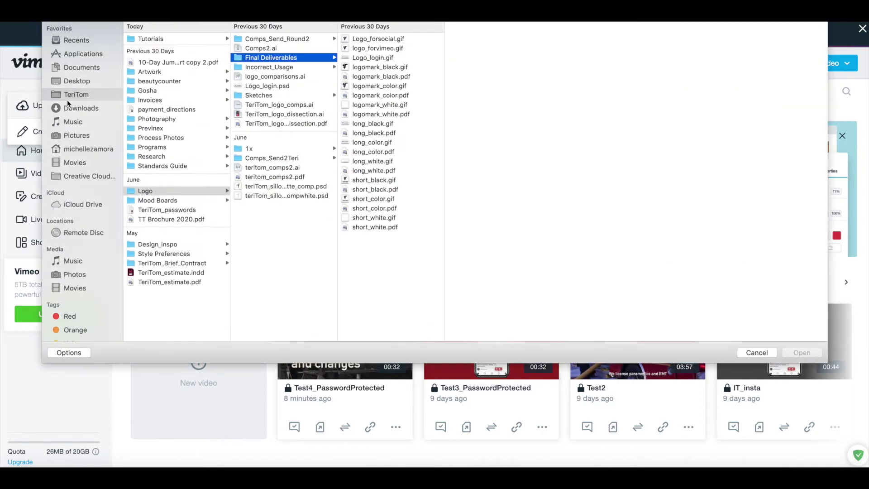
click(757, 352)
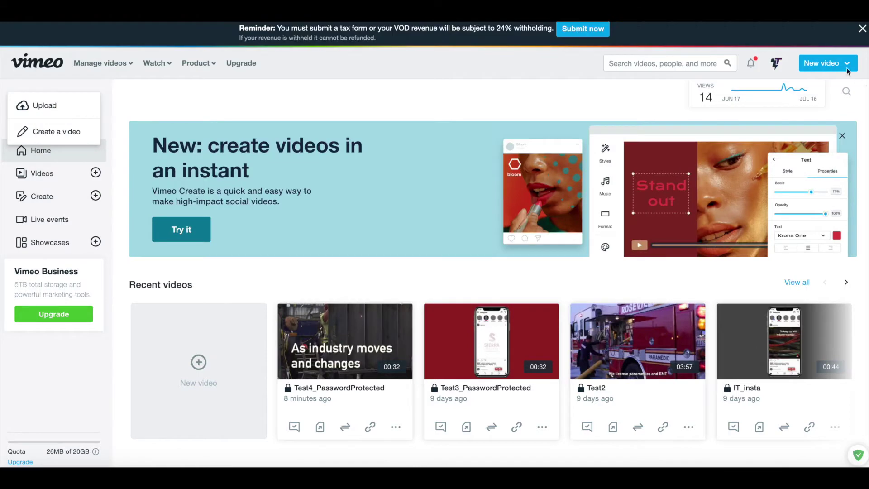
click(834, 71)
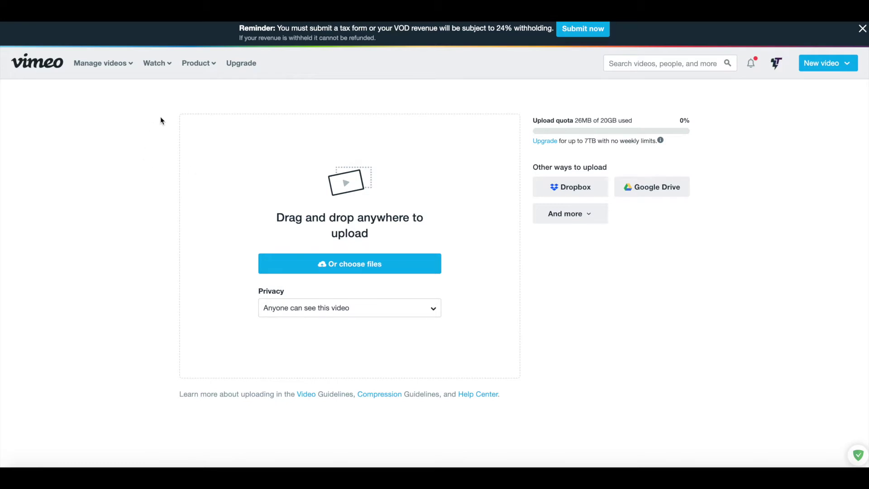
Create a new On Demand page under Sell videos for a single film or video.
mouse_move(134, 76)
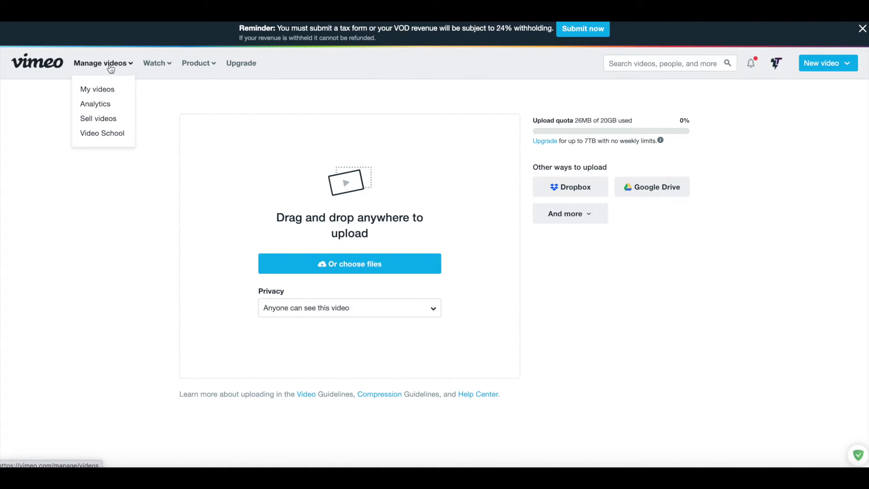
click(113, 124)
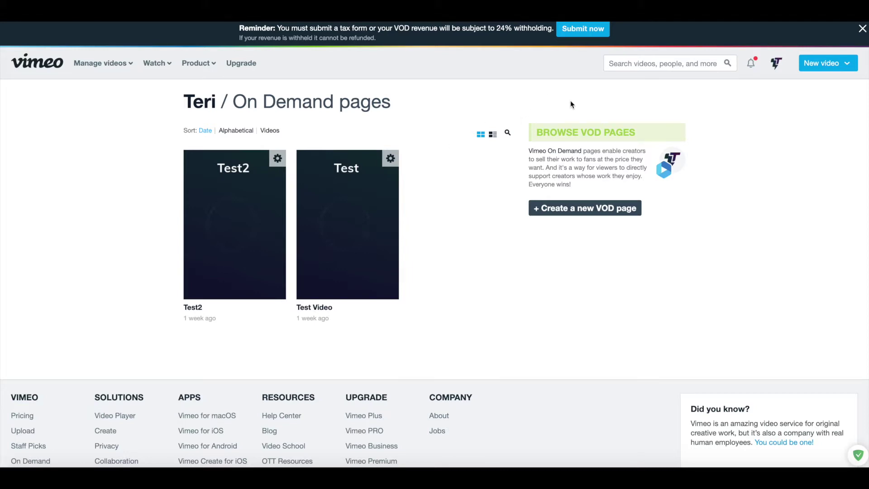
click(572, 214)
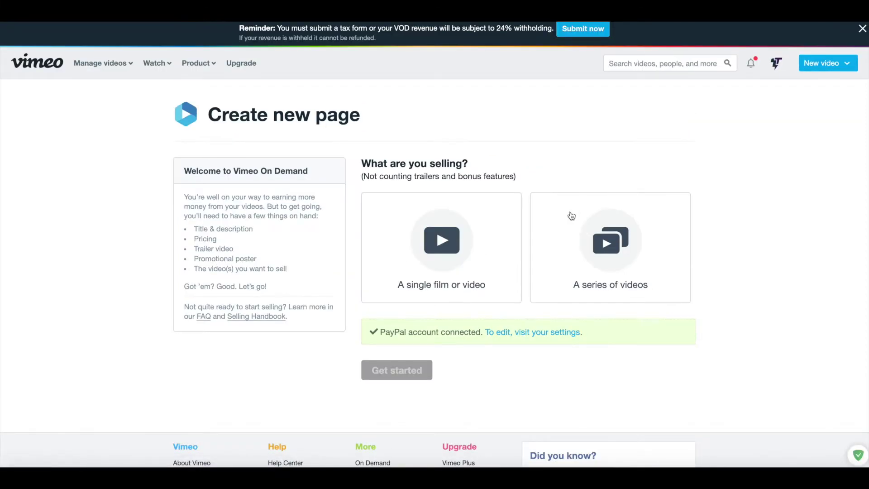
scroll(571, 215, down, 1)
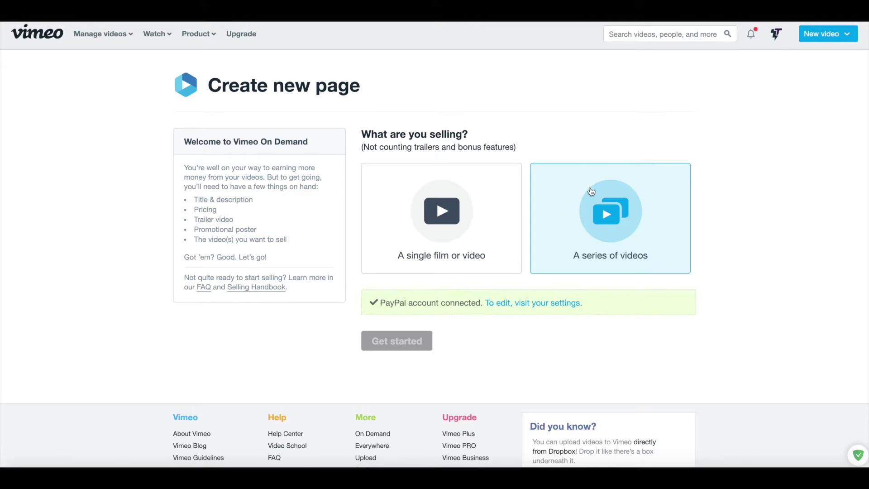
click(468, 200)
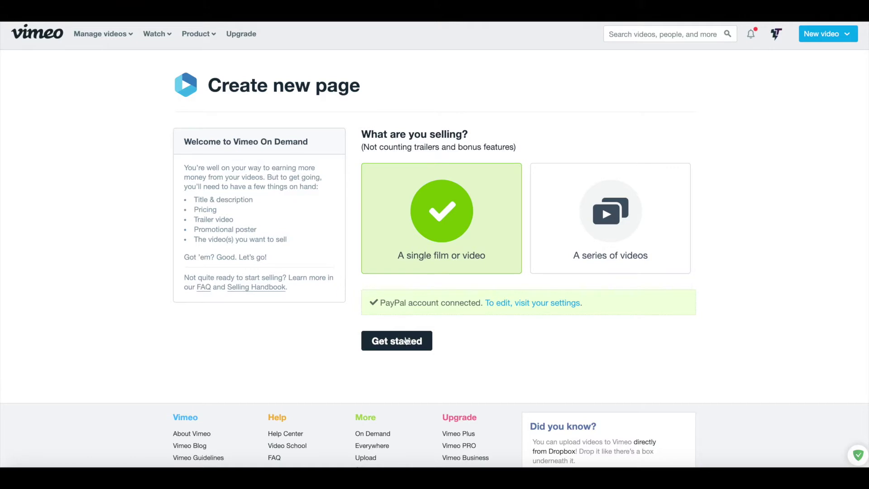
click(405, 343)
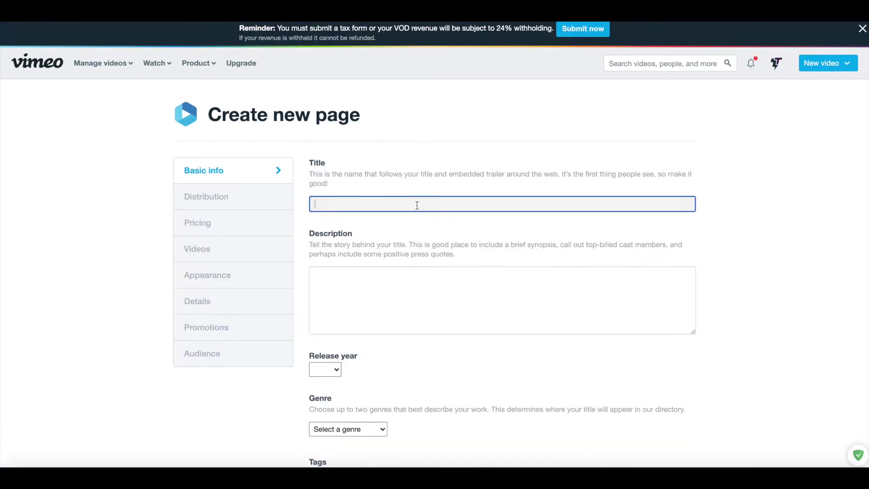
Title the page Test4, describe it as test4, and set release year 2020.
text(Test4)
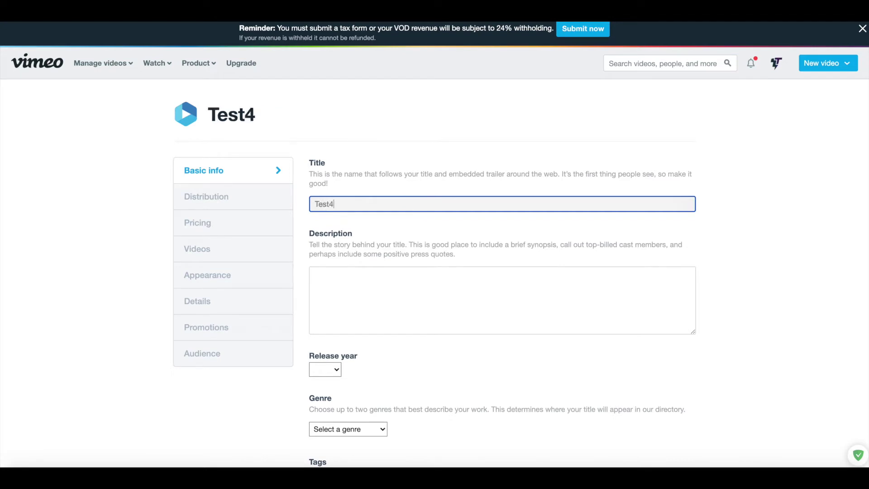
click(448, 287)
text(test4)
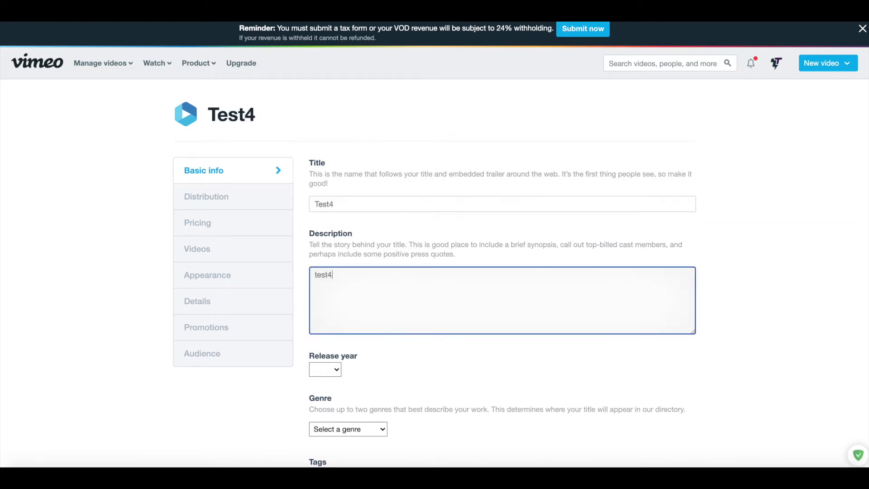
scroll(428, 275, down, 1)
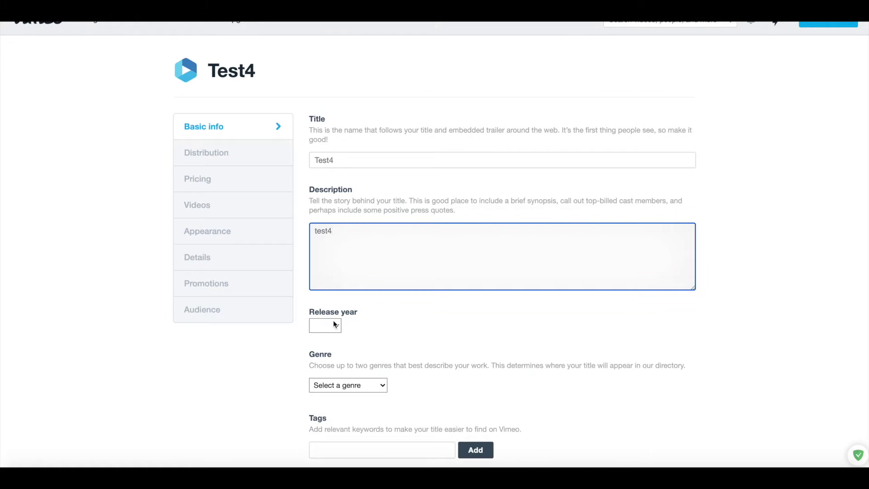
click(334, 323)
click(333, 336)
Set the genre to Documentary and save the basic info.
scroll(335, 341, down, 2)
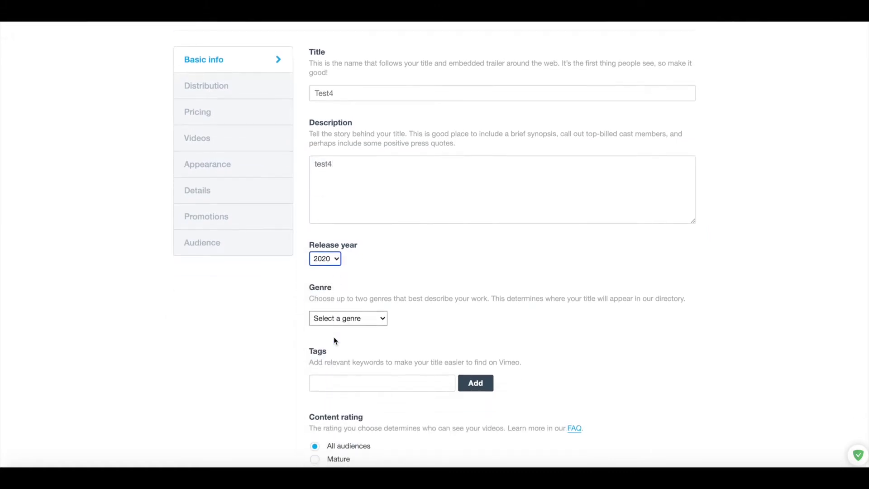
click(358, 321)
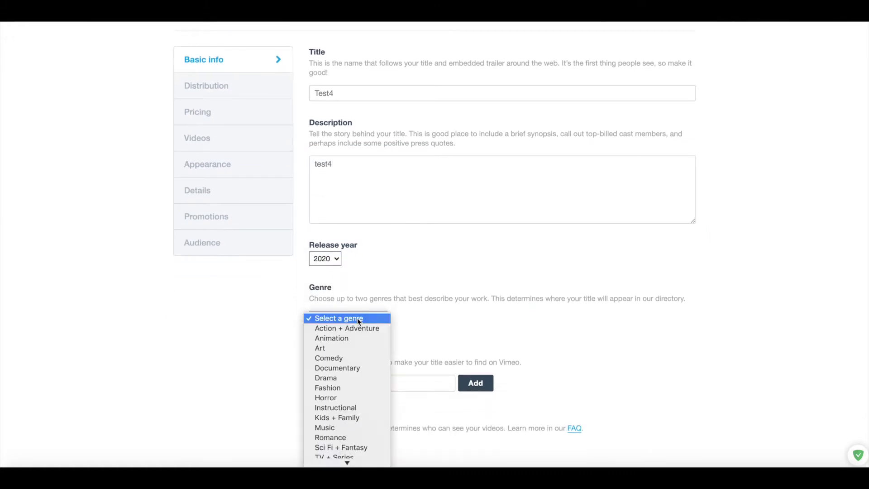
click(355, 368)
scroll(355, 371, down, 2)
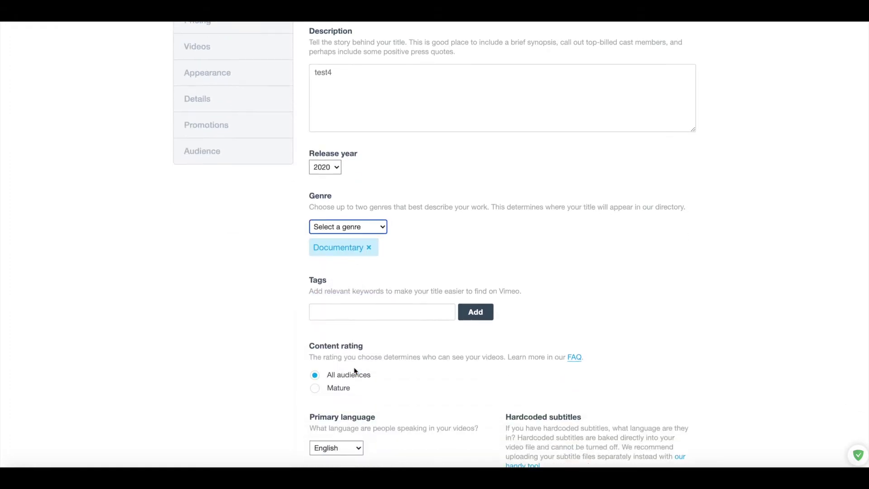
click(384, 308)
scroll(386, 310, down, 1)
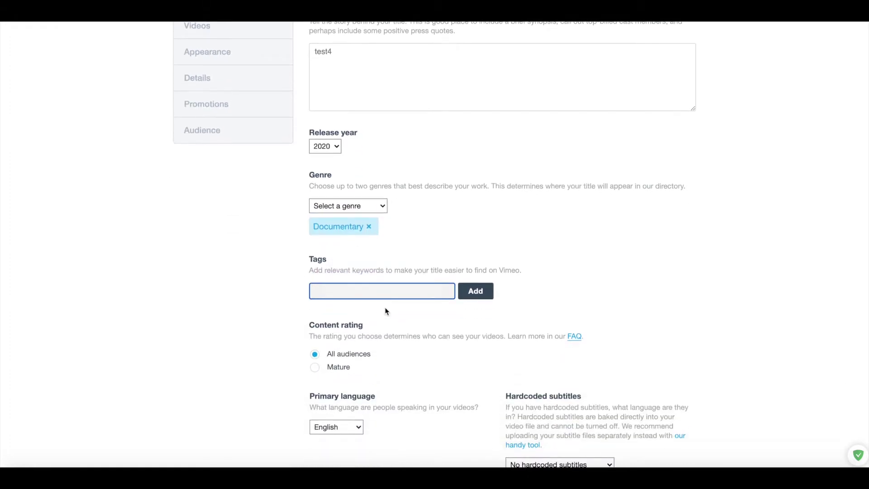
scroll(385, 310, down, 2)
scroll(386, 289, down, 2)
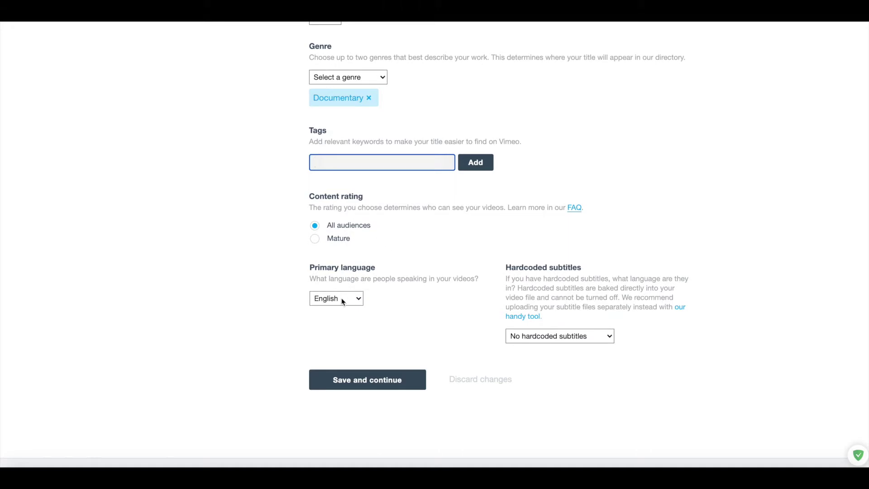
click(386, 383)
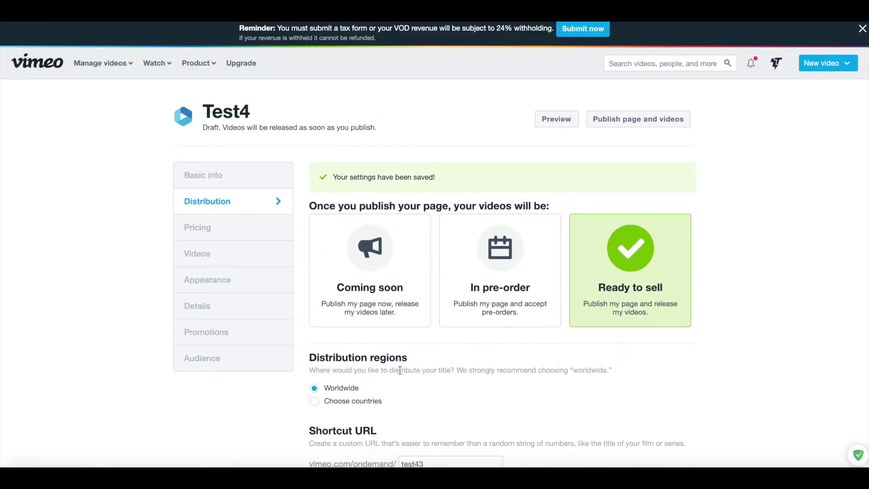
Keep the default distribution settings and continue to pricing.
scroll(400, 370, down, 1)
scroll(401, 370, down, 4)
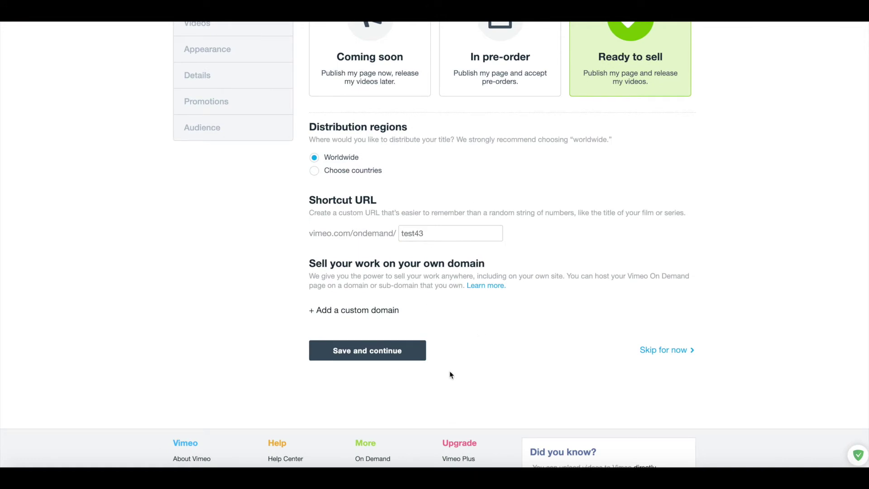
click(404, 352)
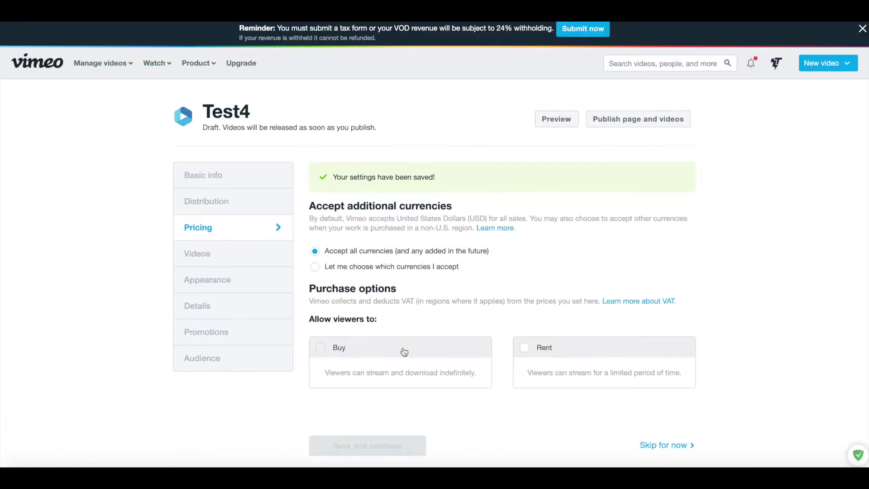
Let viewers buy Test4 for 30.00 USD and save the pricing.
scroll(402, 351, down, 2)
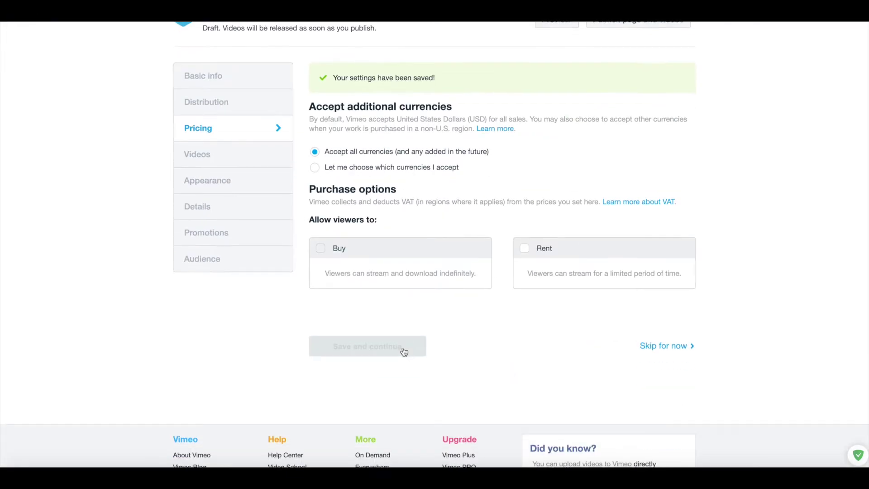
click(321, 251)
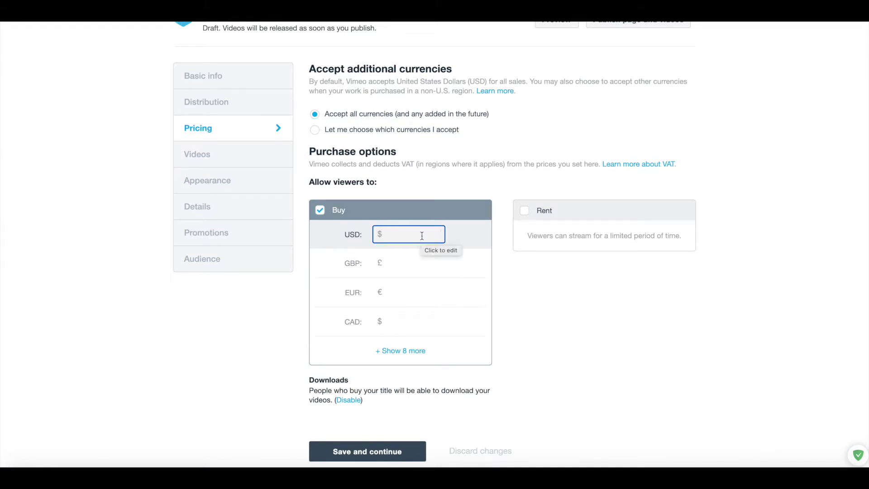
text(30.00)
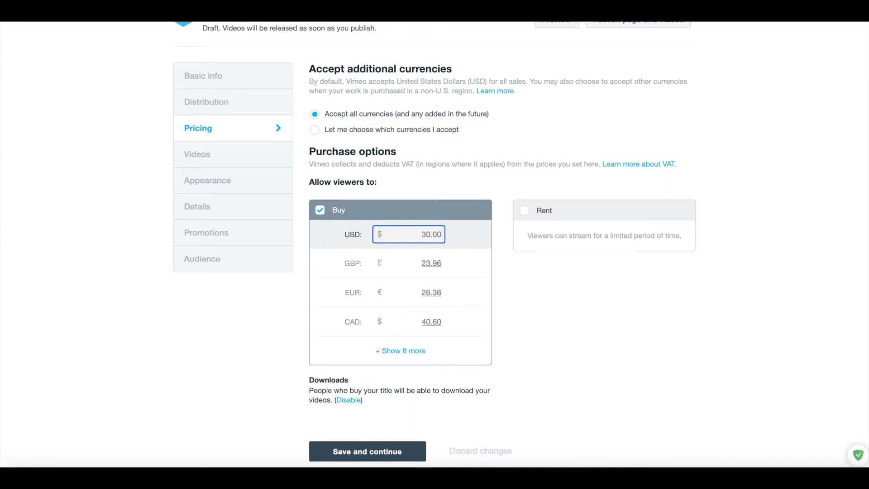
scroll(469, 275, down, 1)
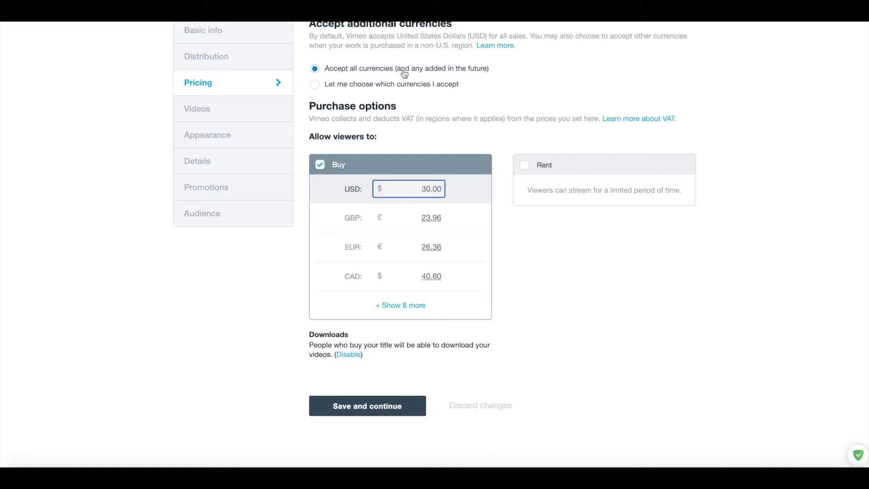
click(402, 405)
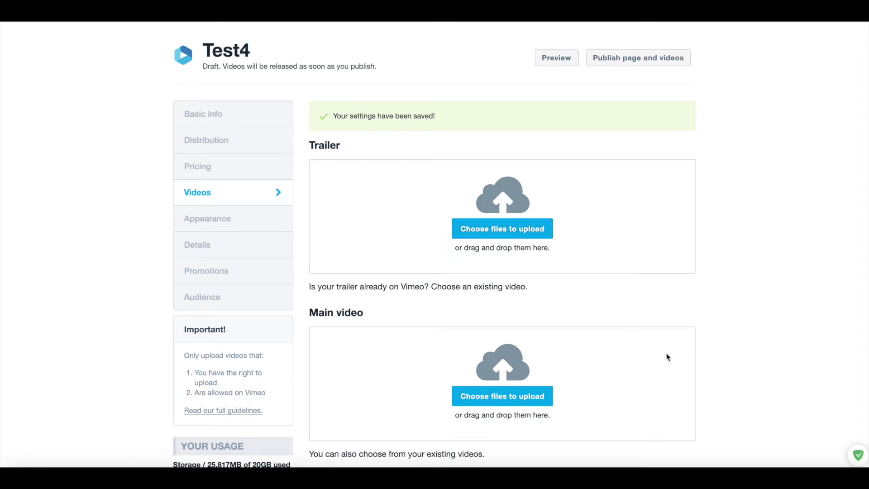
Drag Welding_SocialMedia_v2 from the TV app onto the Trailer upload box.
click(674, 465)
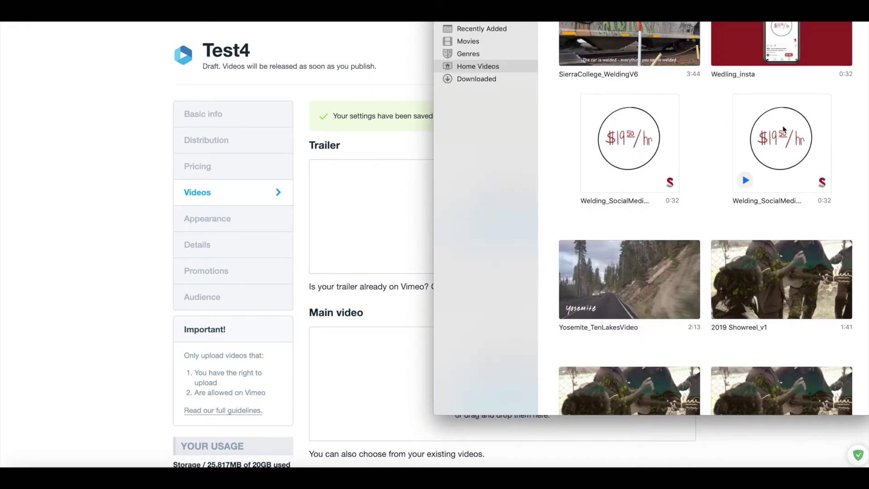
drag(607, 145, 368, 219)
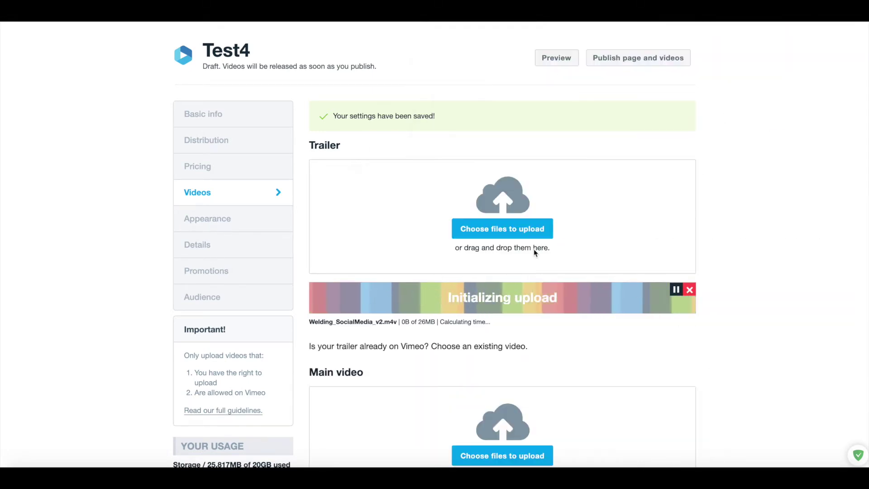
scroll(533, 249, down, 2)
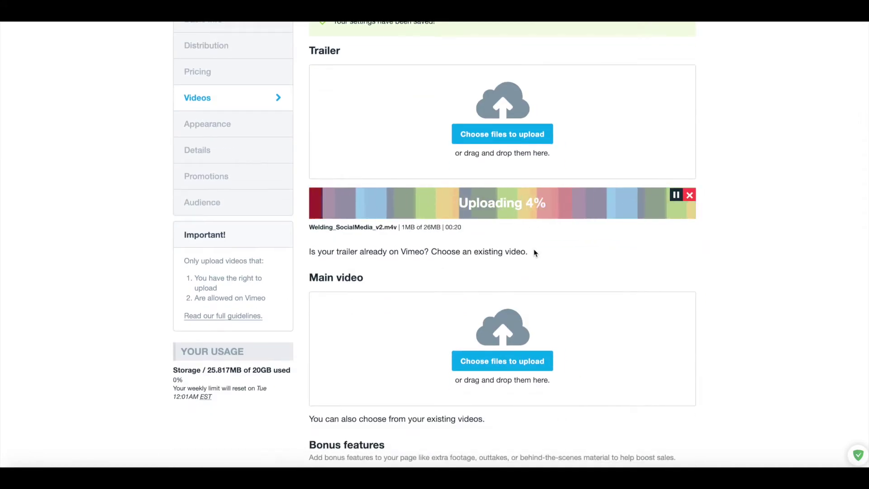
Drag Yosemite_TenLakesVideo onto the Main video upload box.
click(673, 466)
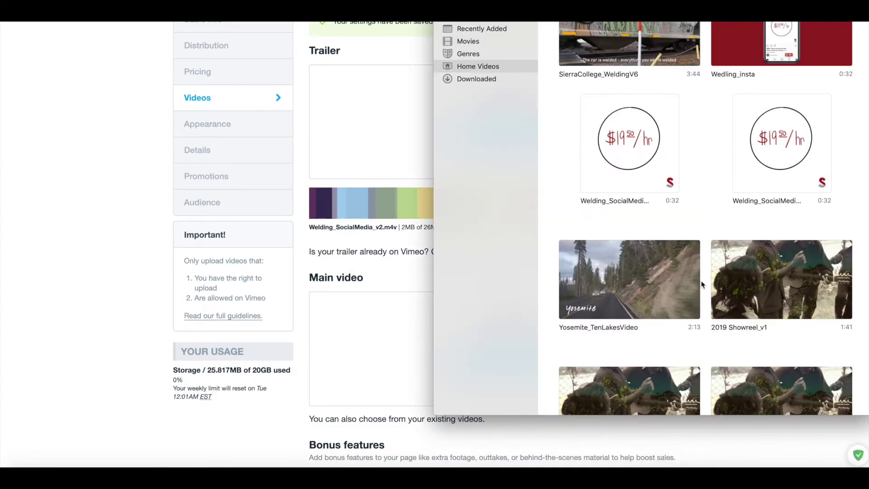
drag(665, 286, 380, 353)
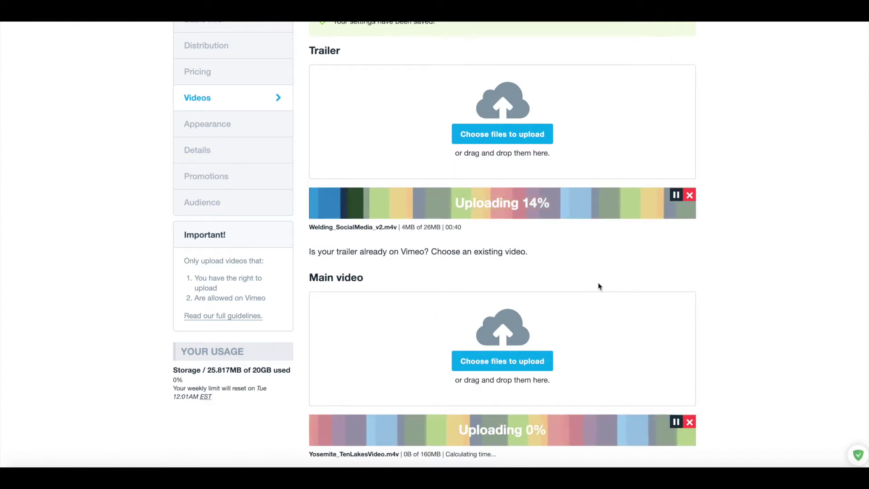
scroll(599, 286, down, 2)
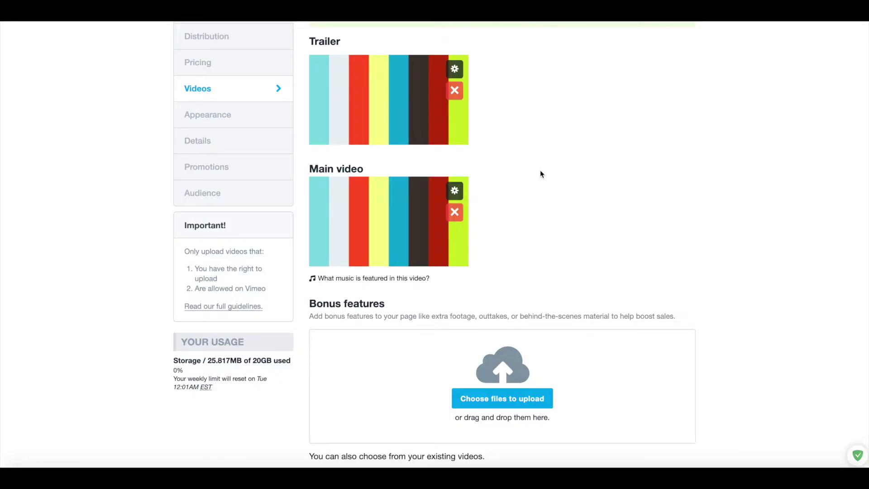
scroll(523, 173, up, 1)
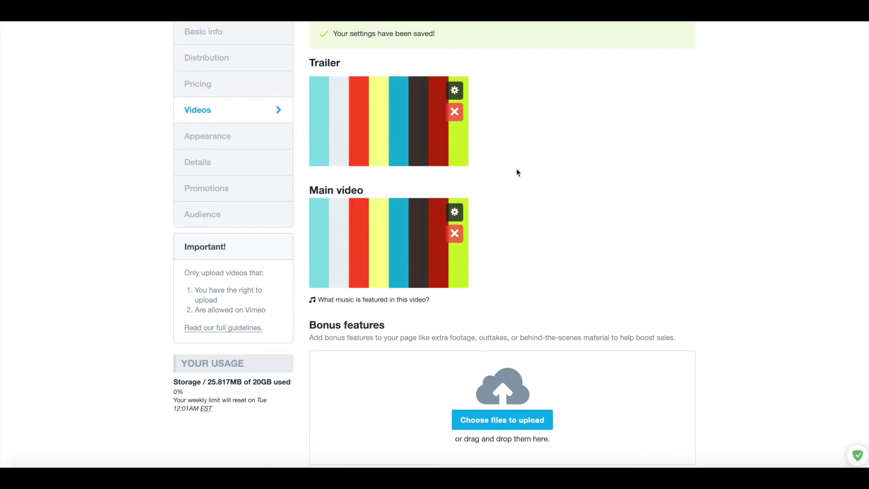
scroll(518, 173, down, 4)
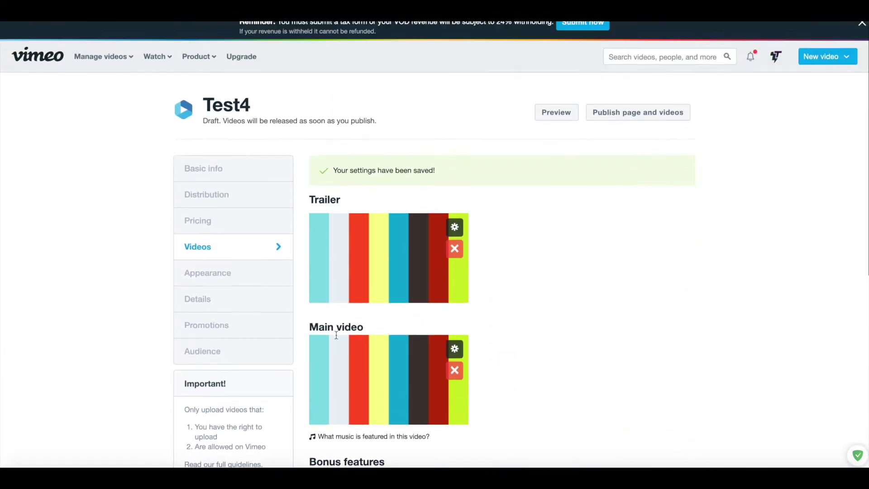
scroll(658, 275, up, 5)
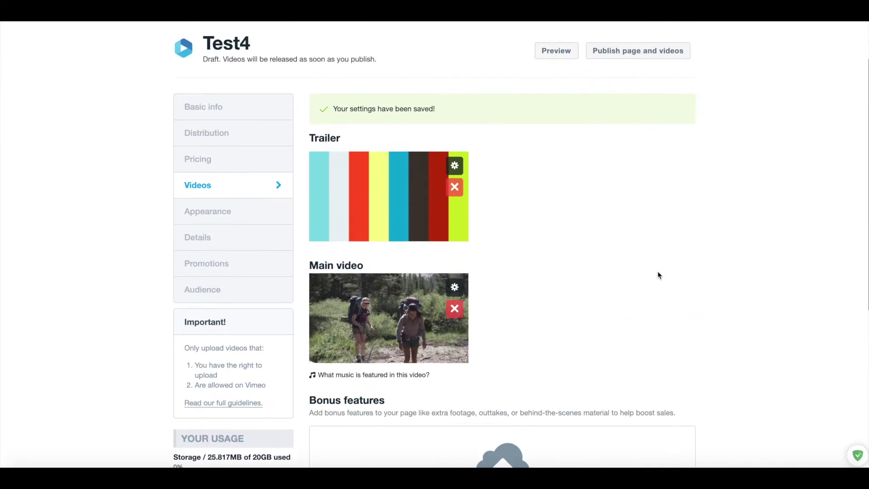
click(388, 376)
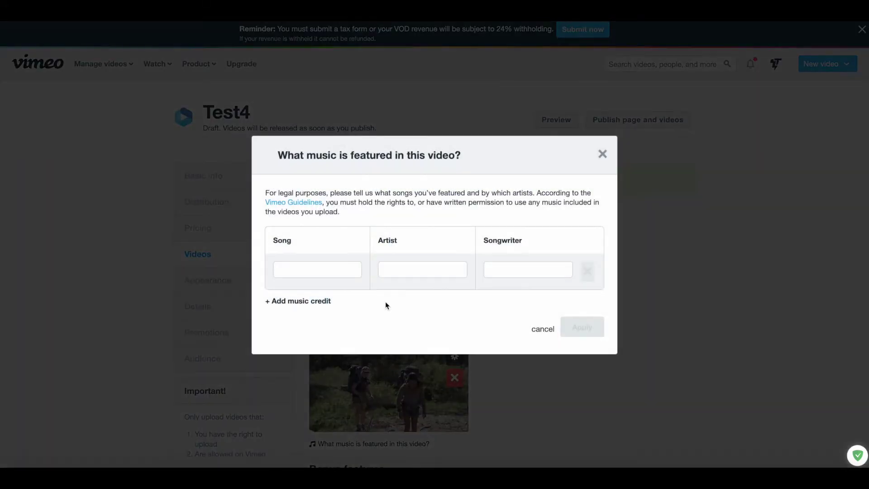
Add a music credit with the suggested song and songwriter 'unknown'.
click(351, 269)
click(352, 295)
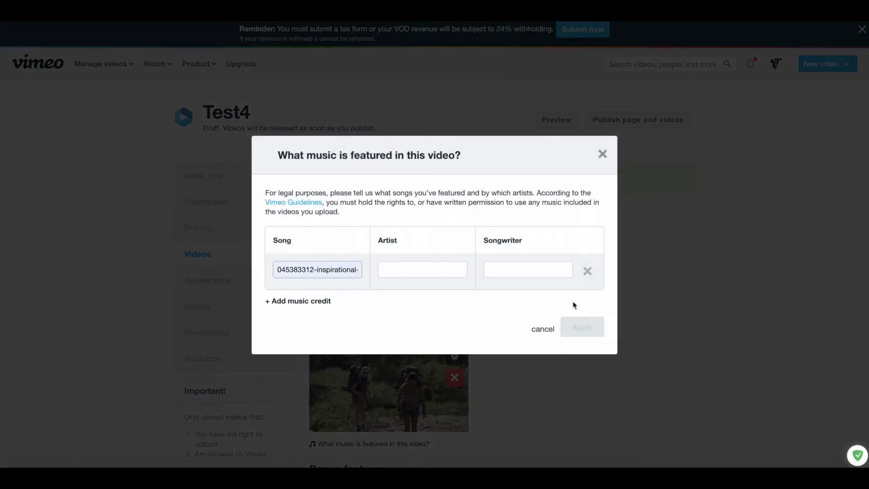
click(514, 262)
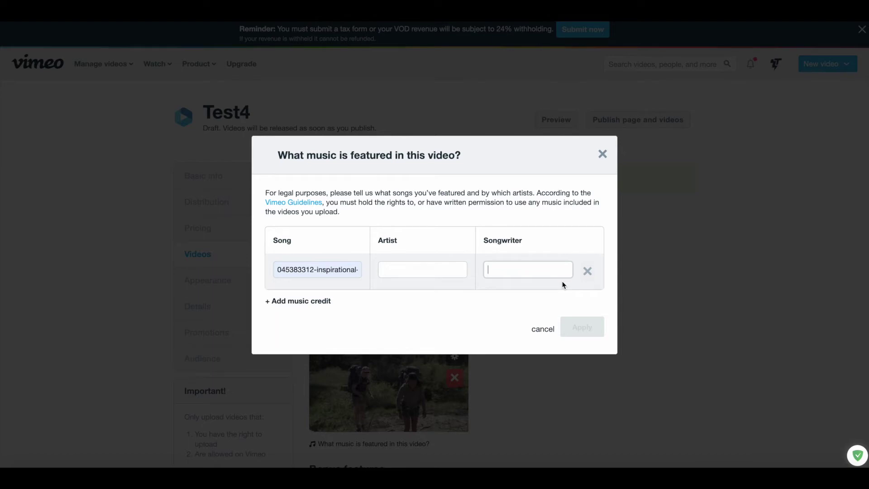
text(unknown)
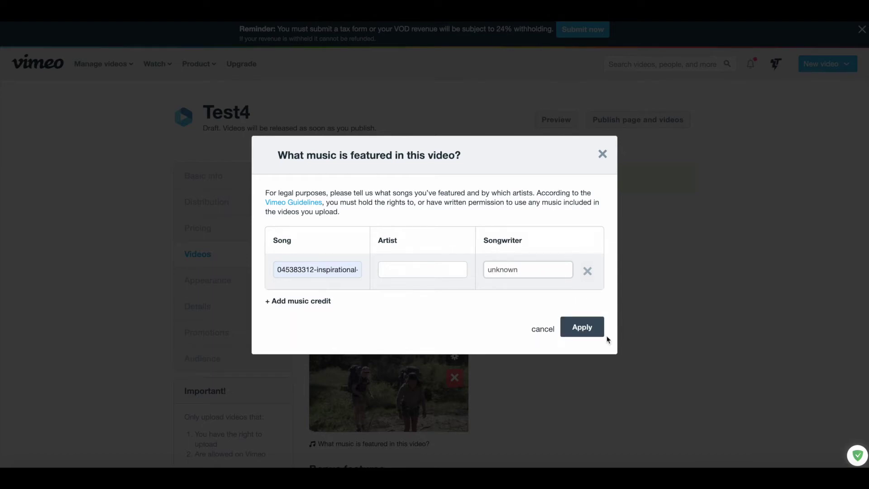
click(599, 329)
Save the trailer and main video settings and go to Appearance.
scroll(599, 331, down, 10)
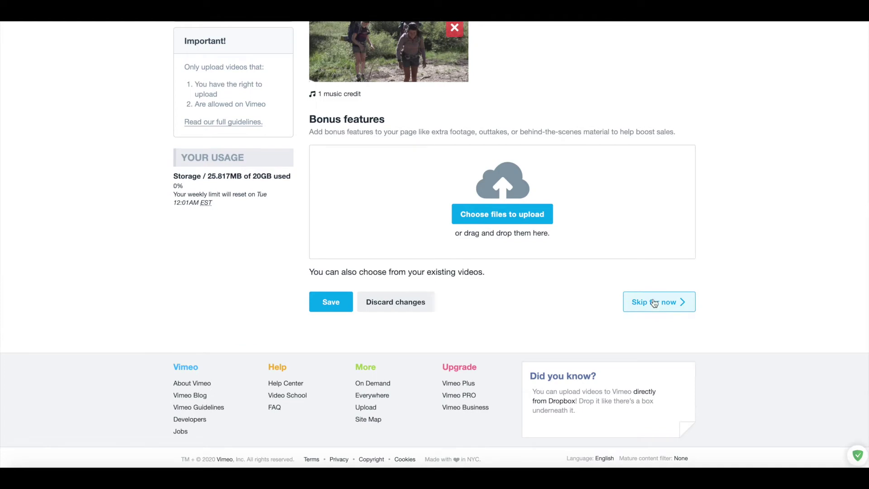
click(332, 306)
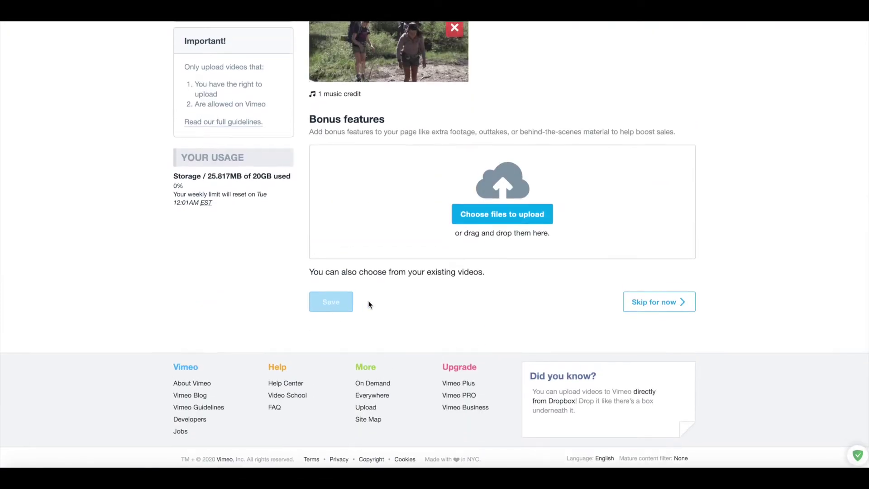
scroll(317, 226, up, 4)
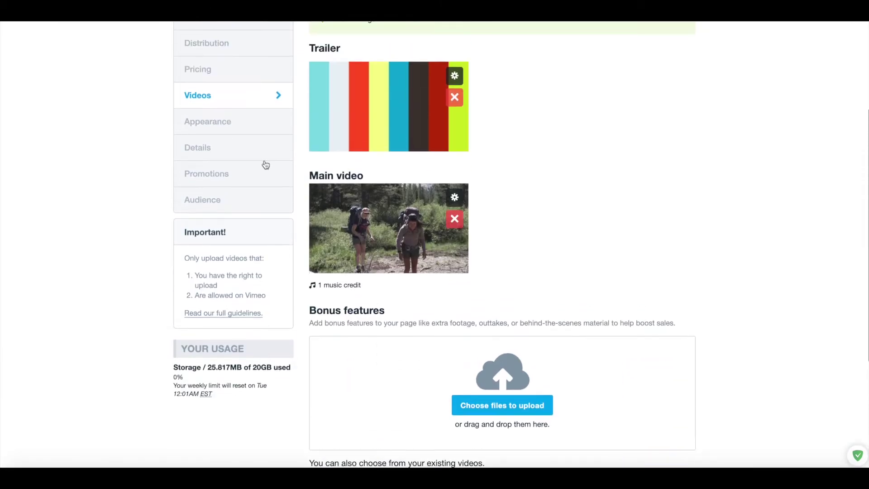
click(238, 131)
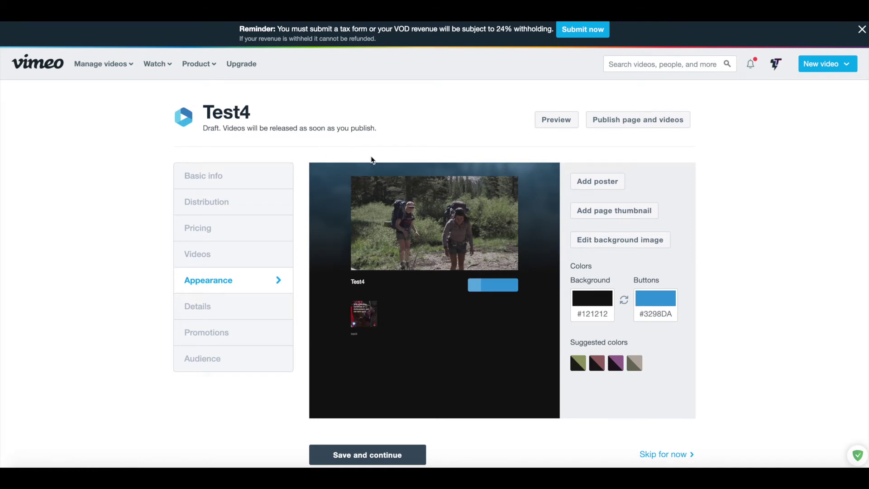
scroll(371, 160, down, 2)
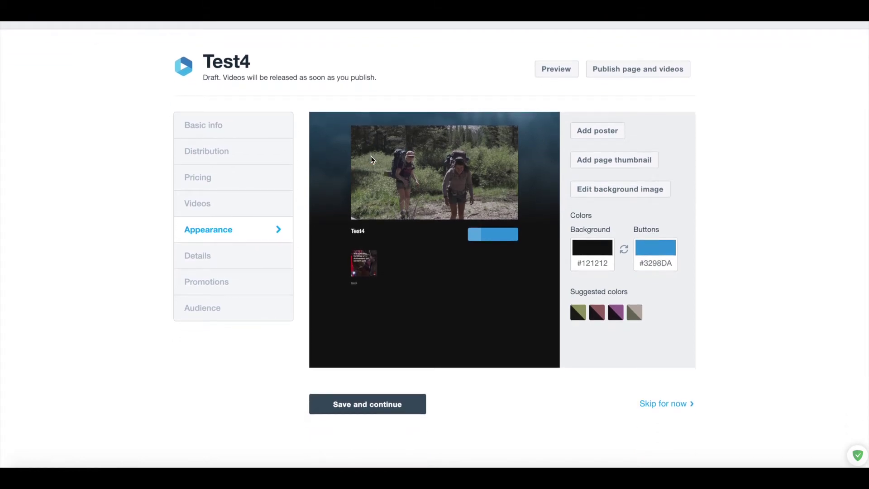
scroll(371, 159, down, 1)
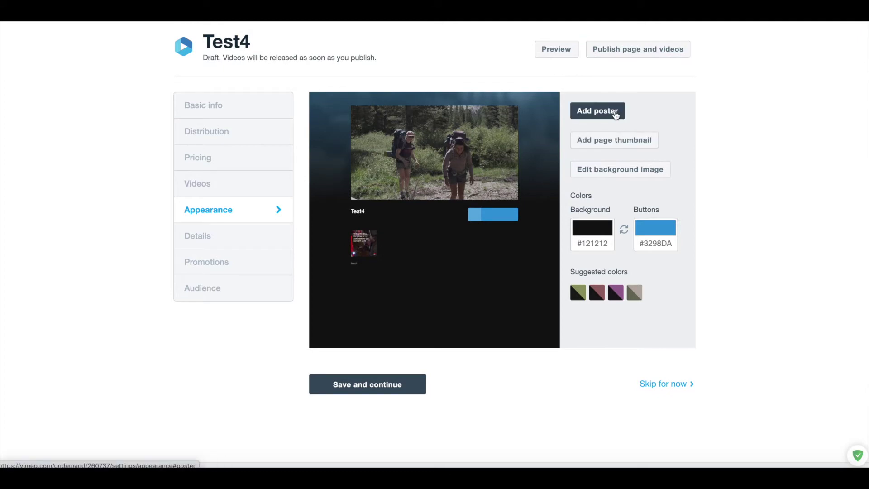
click(616, 115)
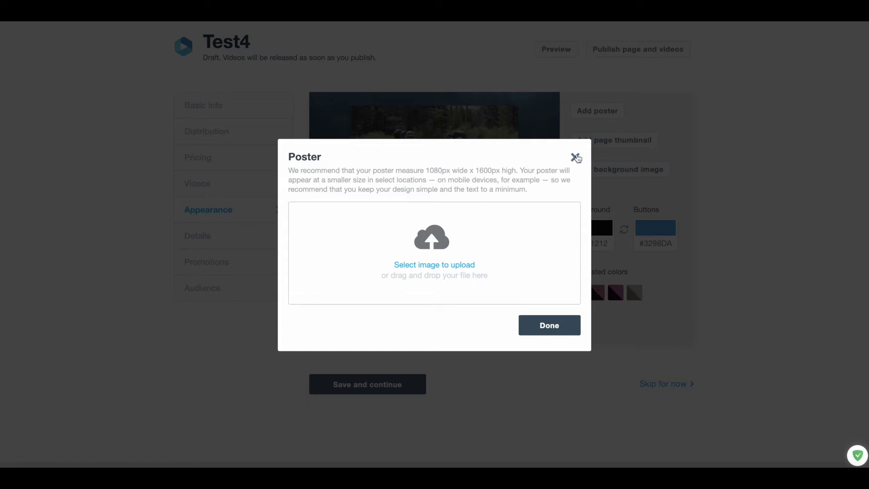
click(543, 327)
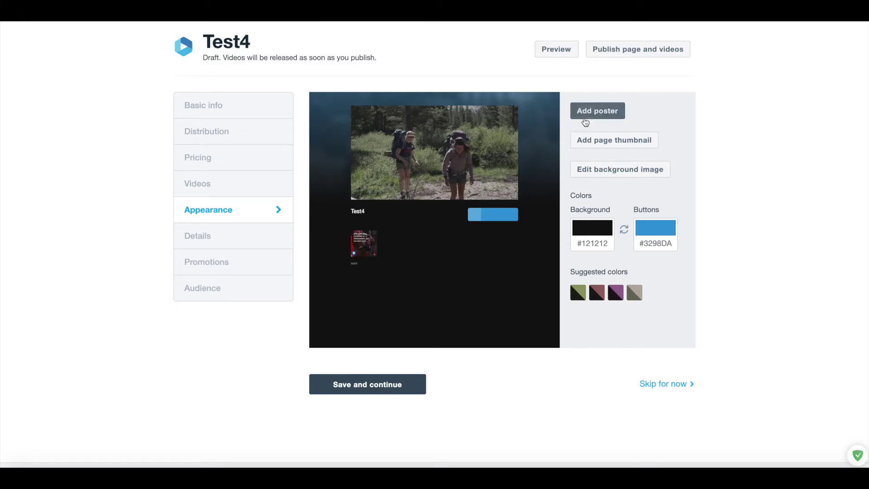
Upload Martial Arts Nutrition Book Cover.jpg as the Test4 poster and save the appearance settings.
click(585, 113)
click(428, 256)
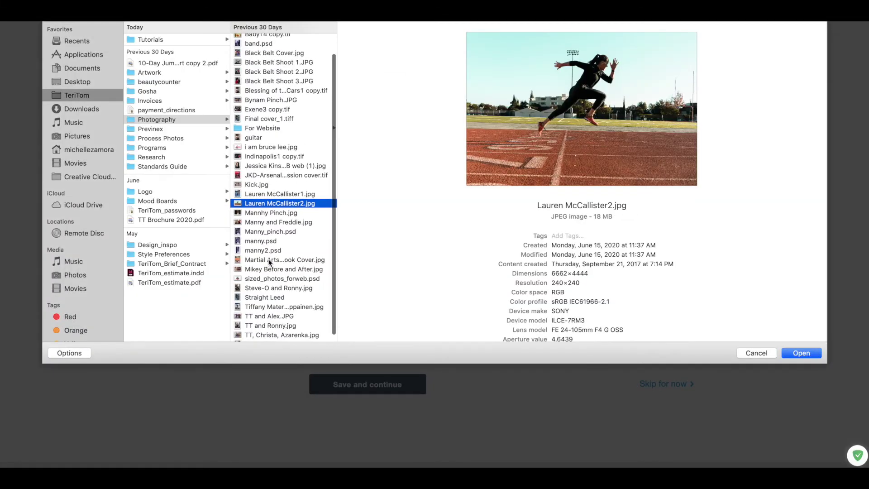
click(271, 262)
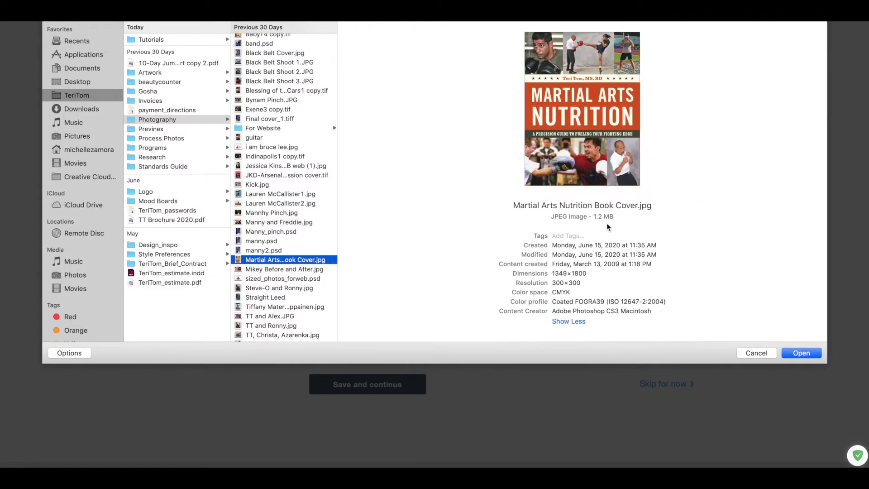
click(817, 354)
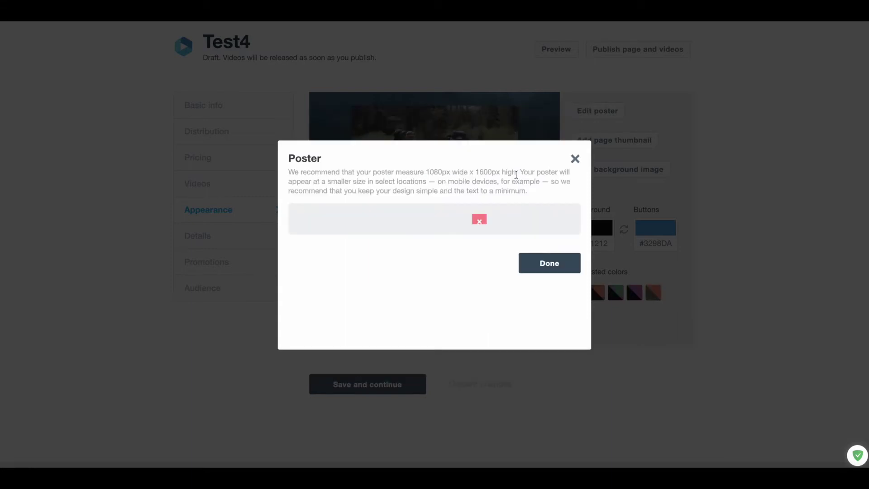
click(536, 359)
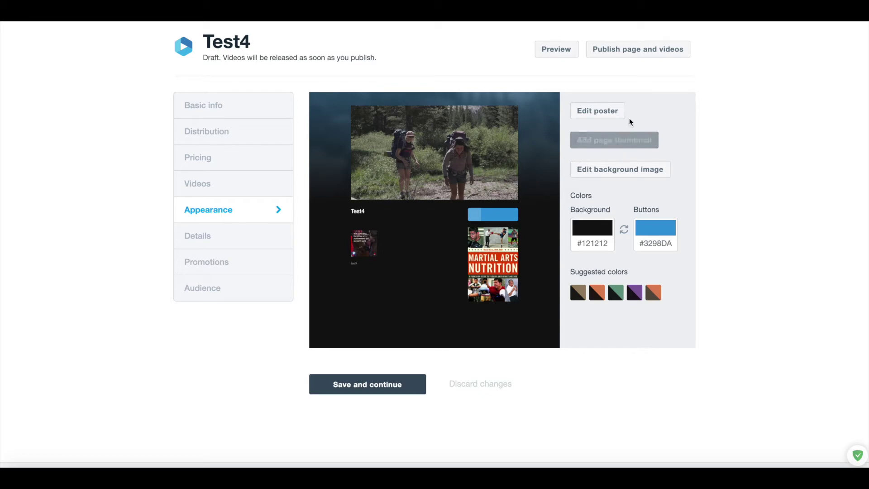
click(390, 386)
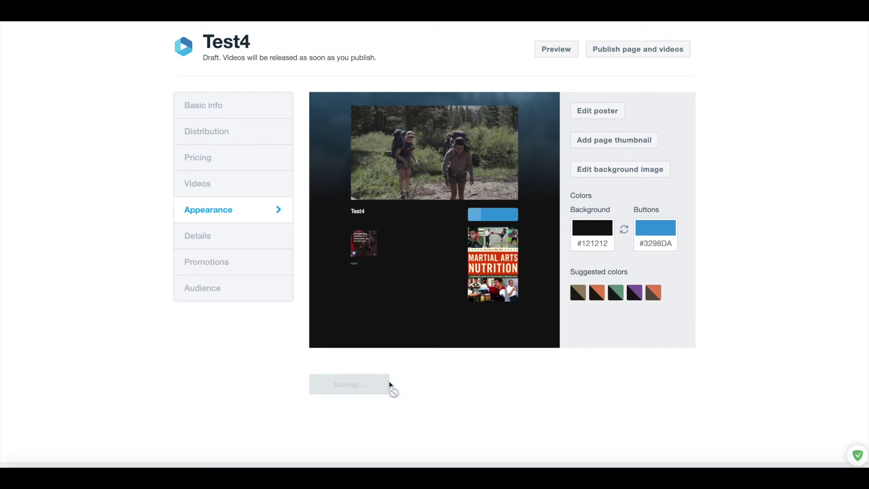
Review the Promotions and Audience settings, leaving comments open to everyone, and begin publishing.
scroll(374, 308, down, 2)
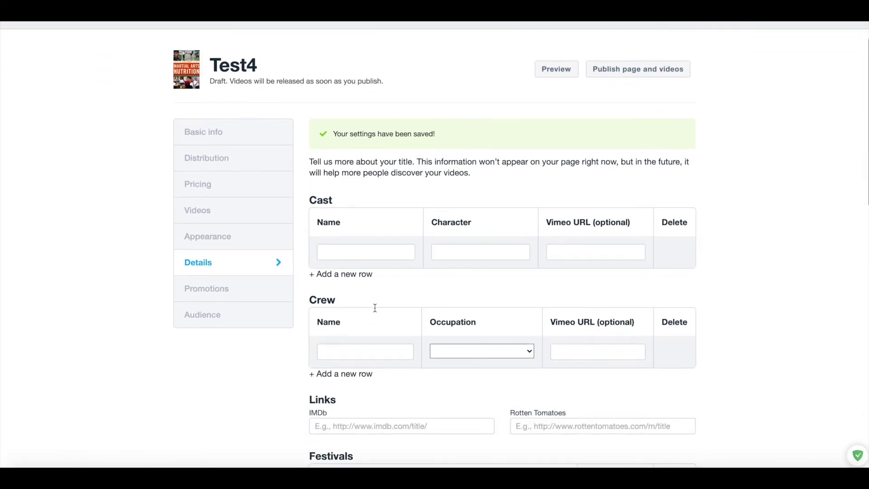
scroll(407, 300, down, 7)
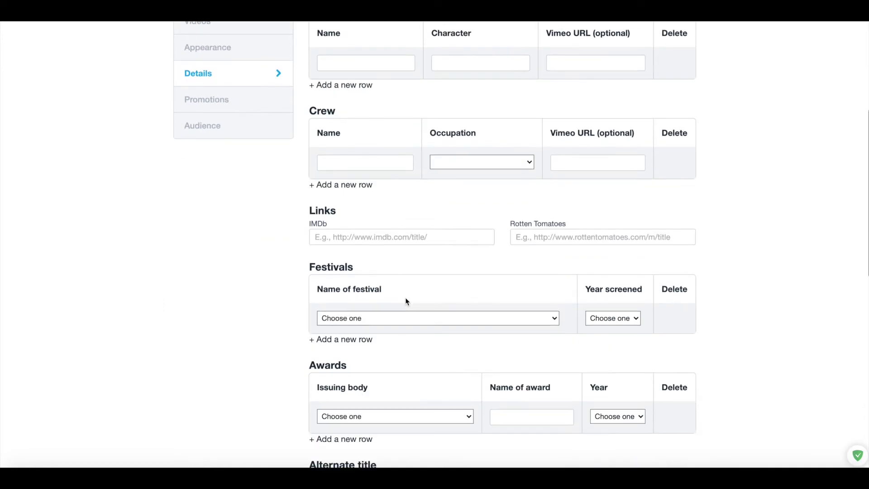
scroll(406, 297, up, 5)
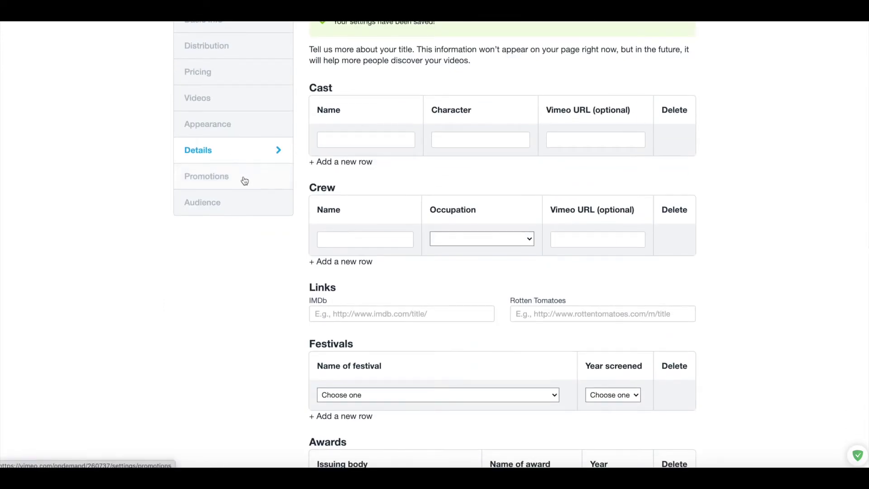
click(244, 178)
scroll(414, 172, down, 2)
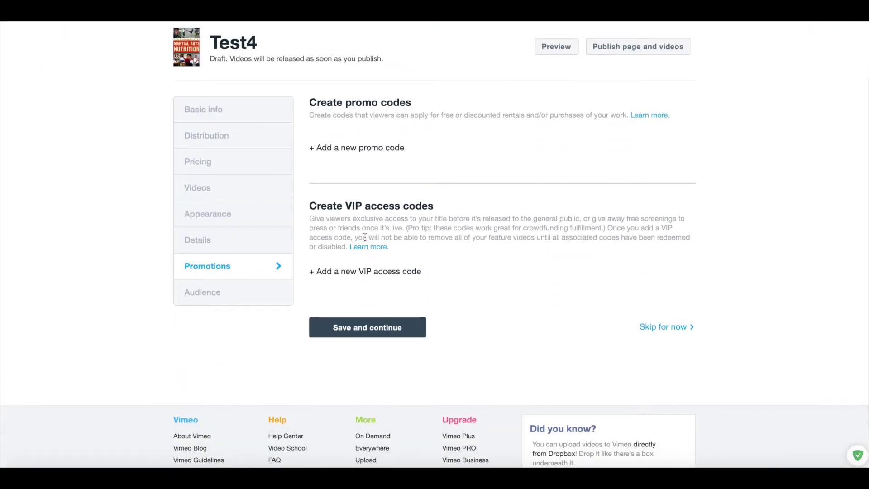
click(259, 301)
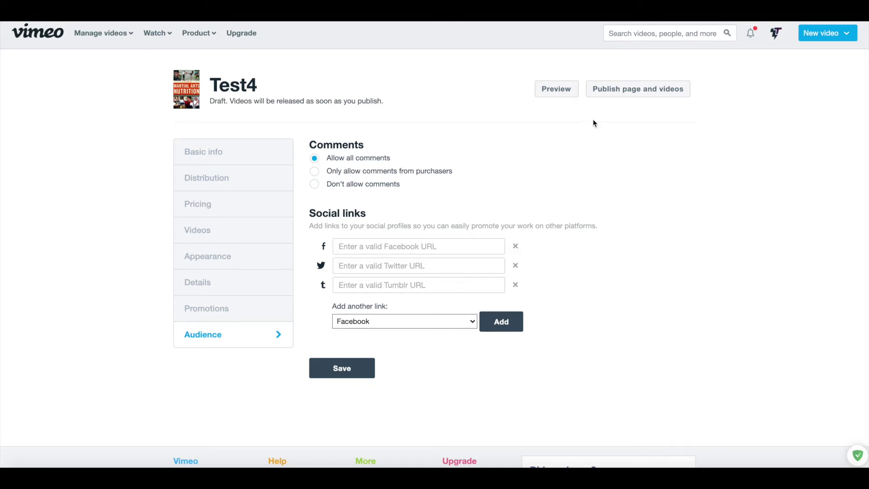
click(653, 90)
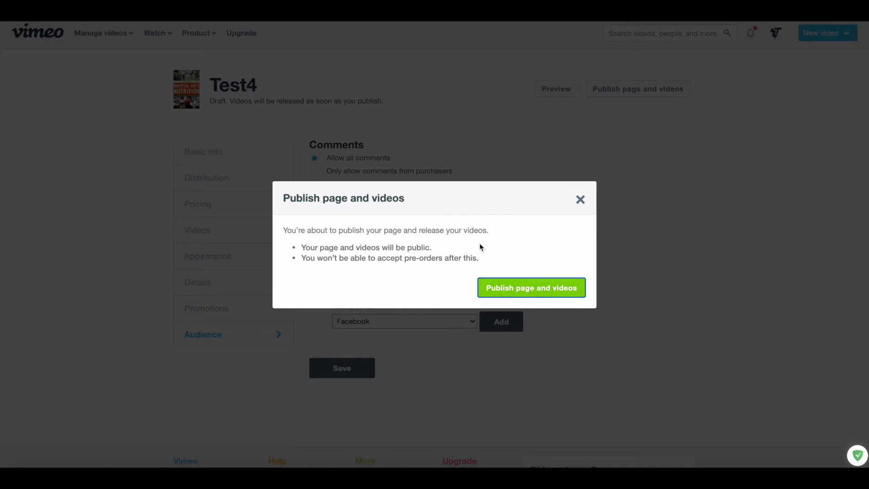
Confirm publishing Test4, dismiss the live notice, and review the $30.00 On Demand page.
click(515, 290)
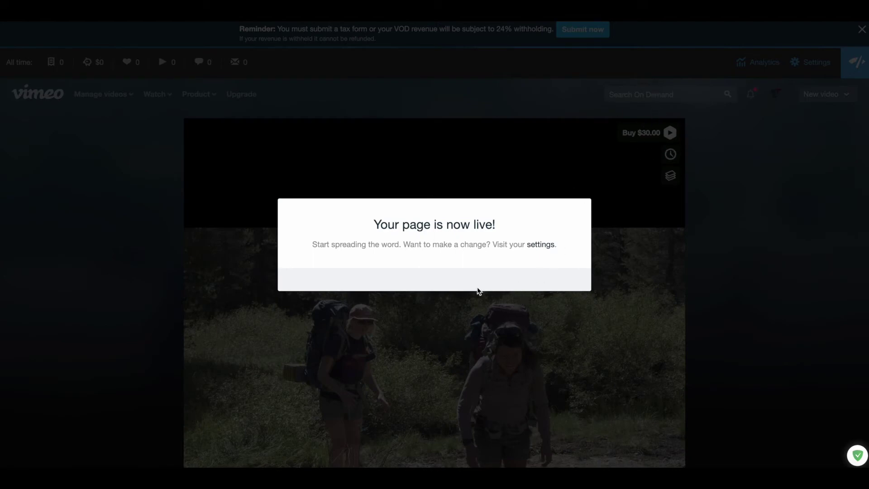
click(494, 352)
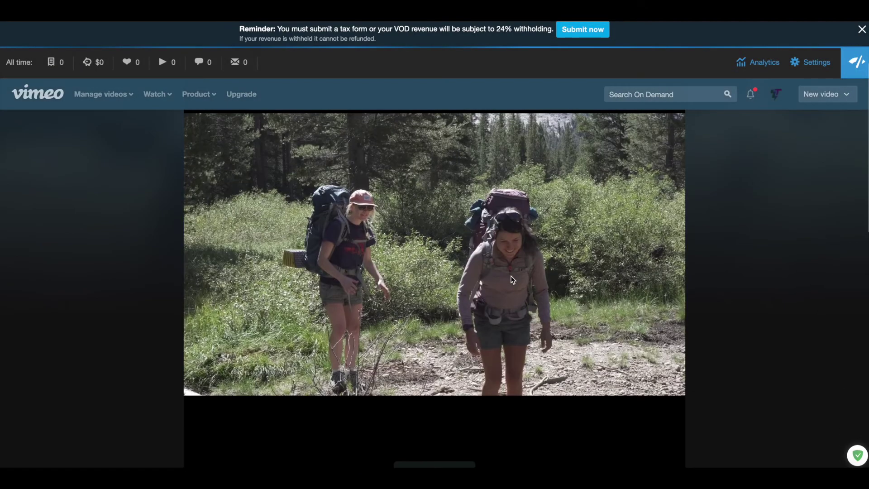
scroll(512, 279, down, 5)
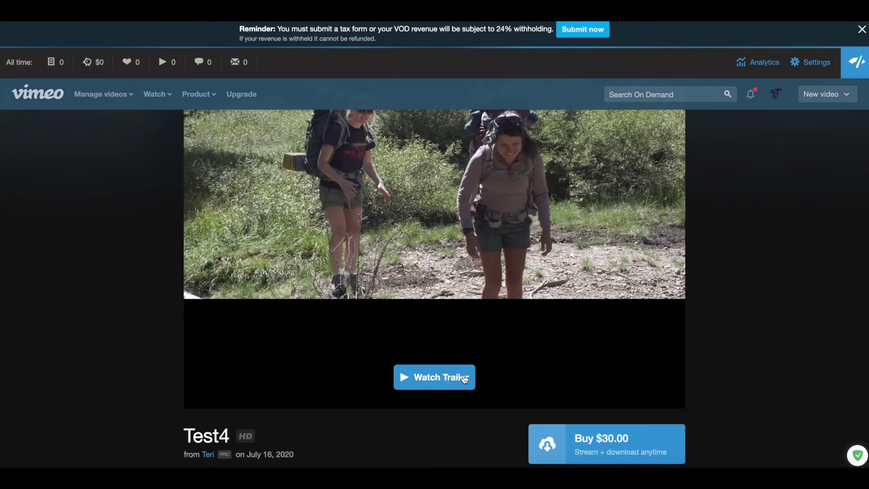
scroll(462, 377, down, 2)
scroll(464, 379, down, 1)
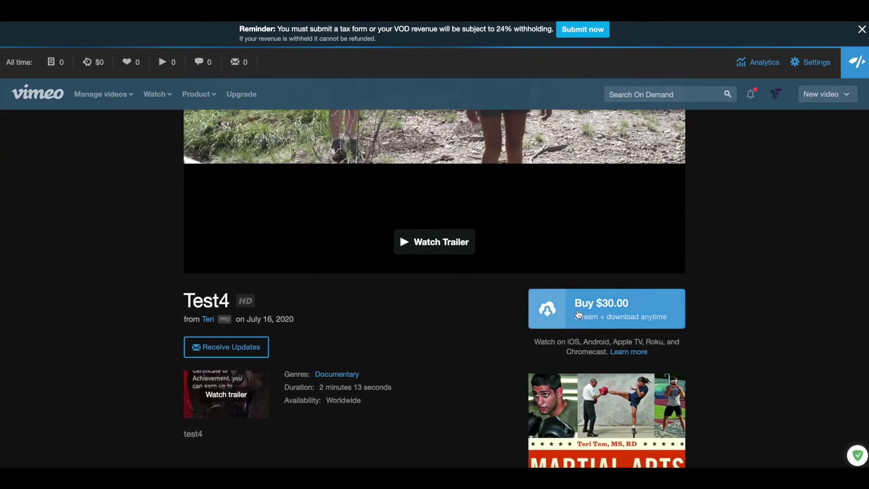
scroll(579, 315, down, 1)
scroll(442, 351, down, 1)
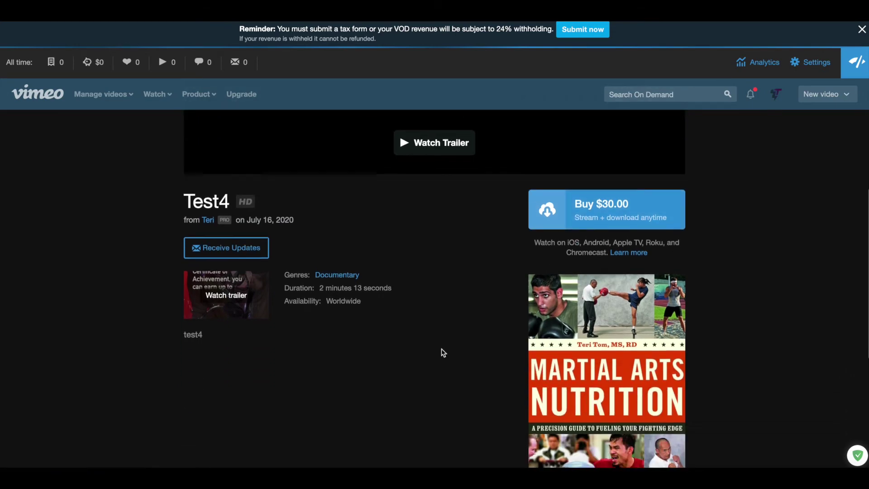
scroll(355, 235, down, 2)
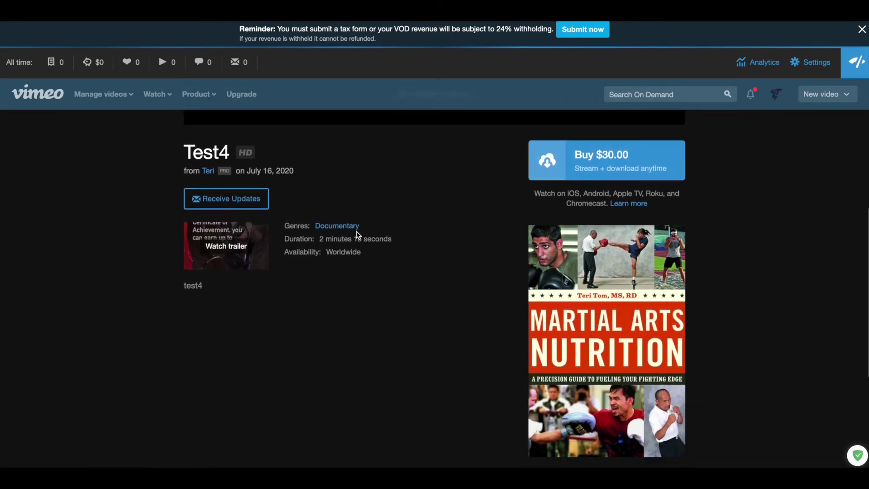
scroll(358, 235, down, 3)
scroll(358, 234, up, 8)
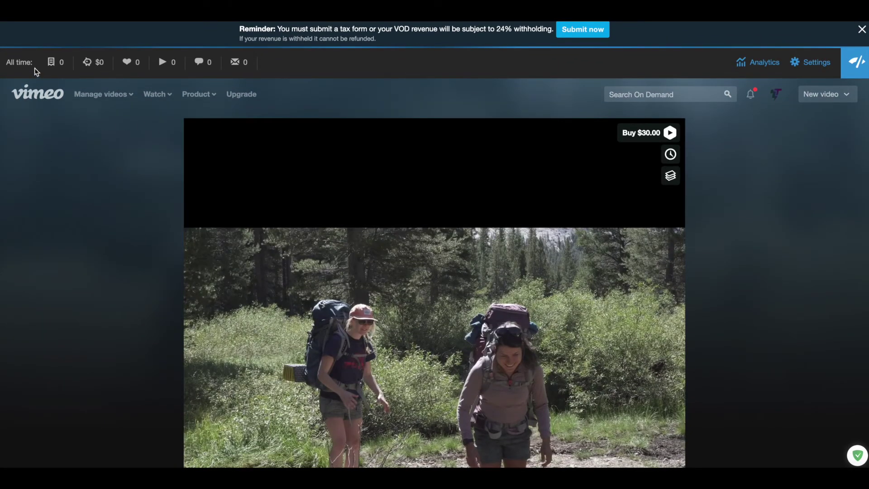
mouse_move(103, 94)
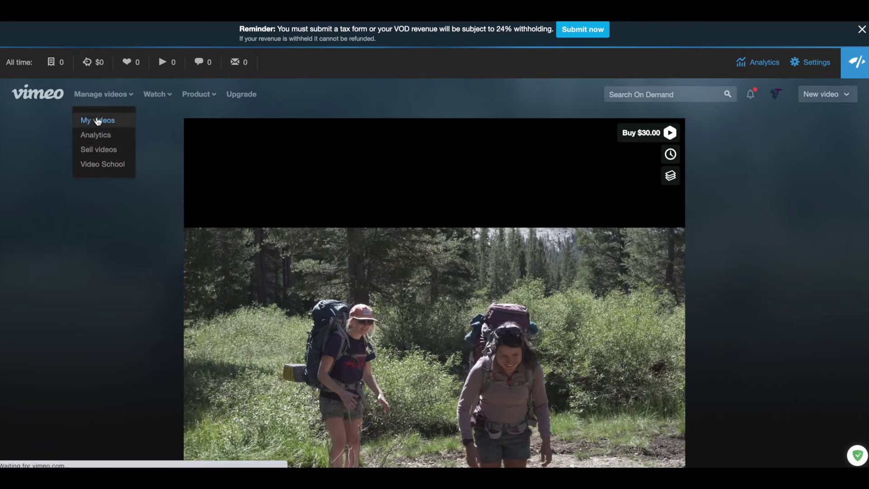
From My videos, copy the Test4 video's link to the clipboard.
click(98, 121)
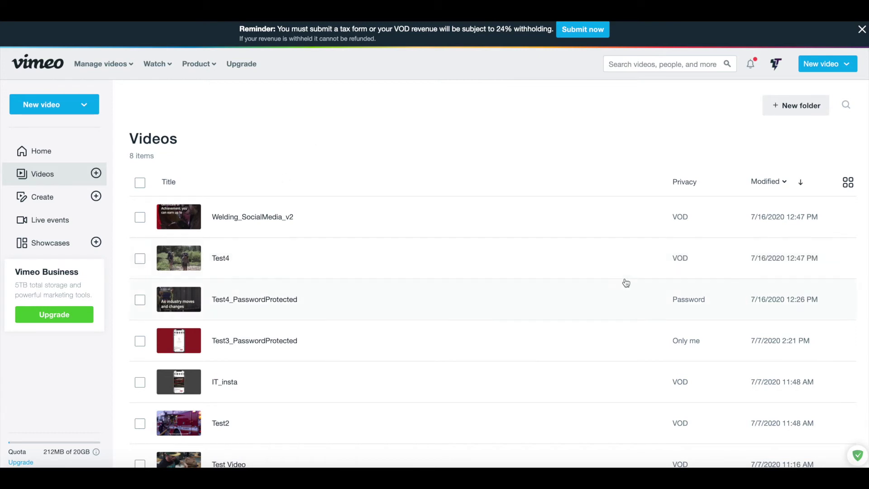
mouse_move(691, 267)
click(813, 260)
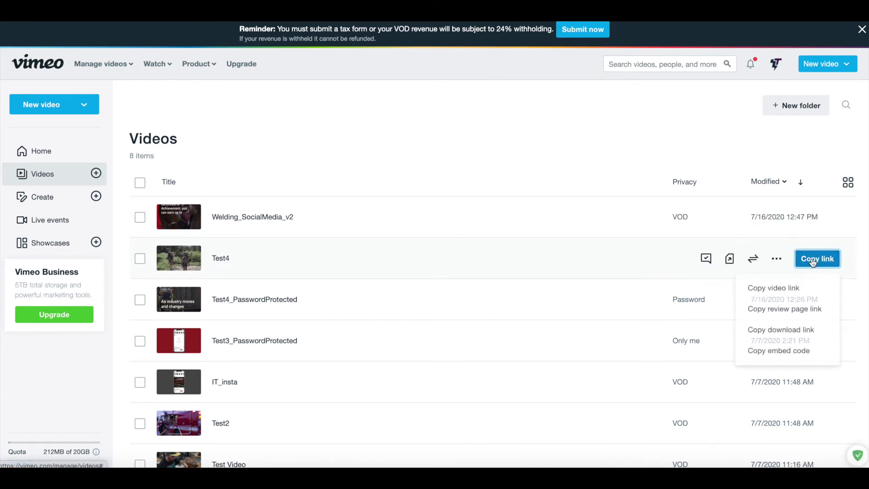
click(791, 291)
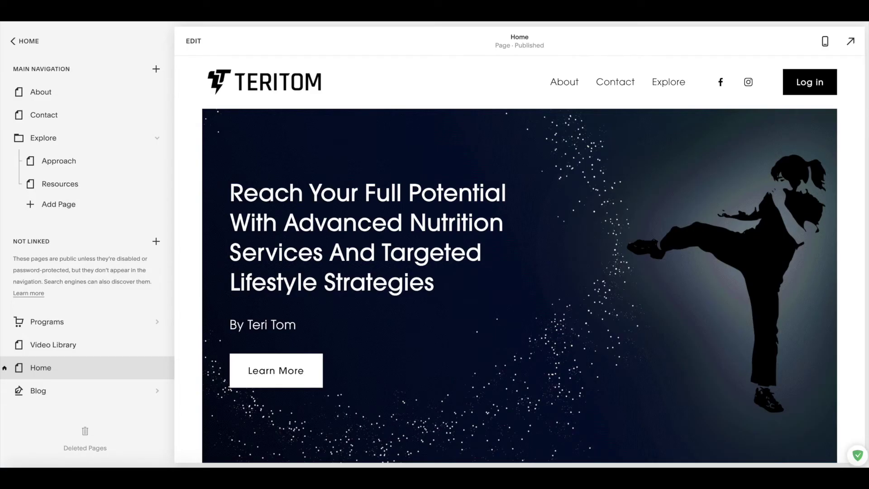
On the Video Library page, replace the first video block's URL with the copied Test4 link.
click(58, 353)
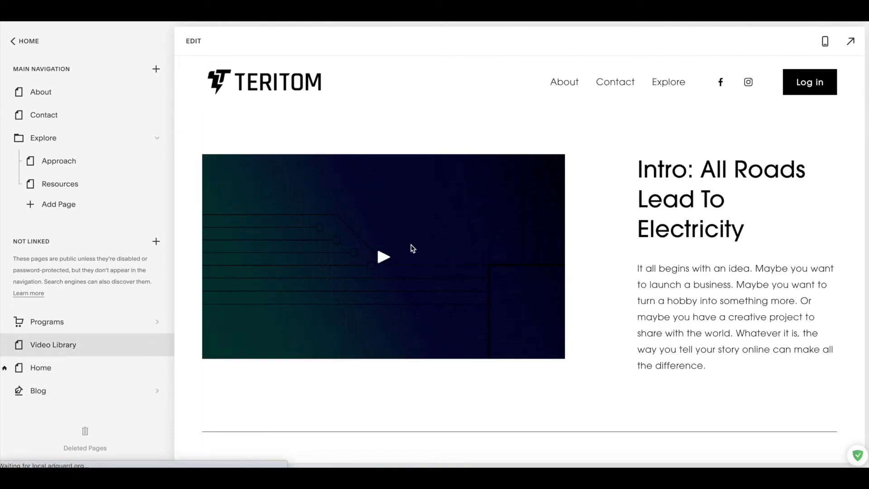
scroll(526, 247, down, 5)
scroll(527, 248, down, 5)
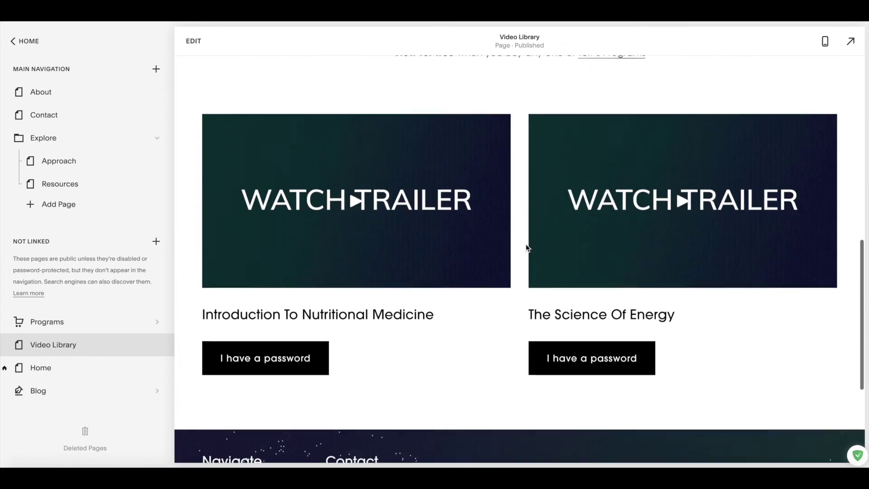
click(194, 41)
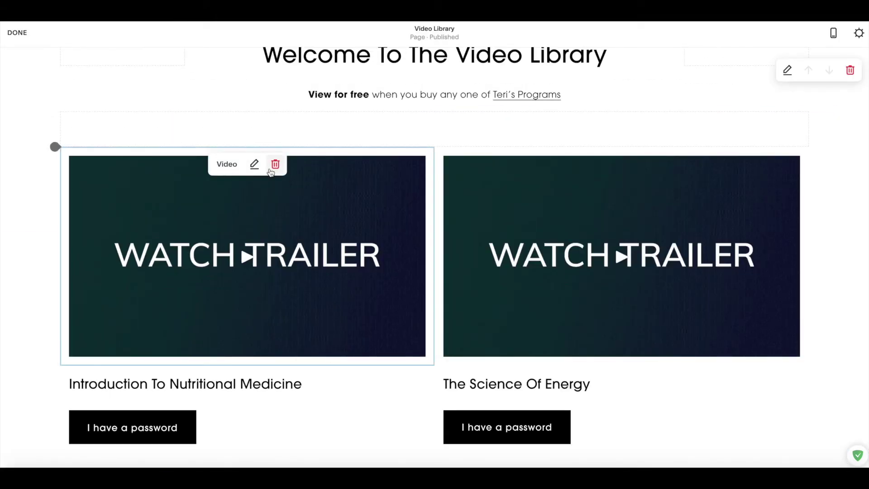
click(254, 165)
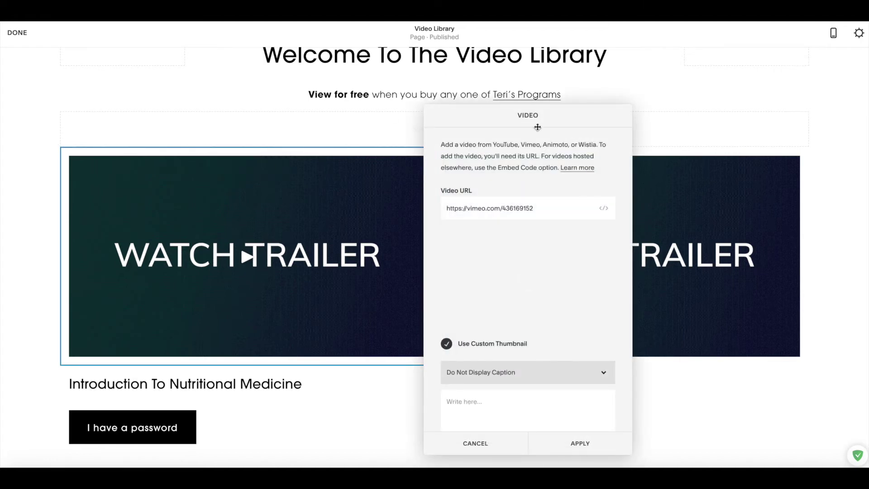
click(541, 208)
drag(542, 208, 417, 211)
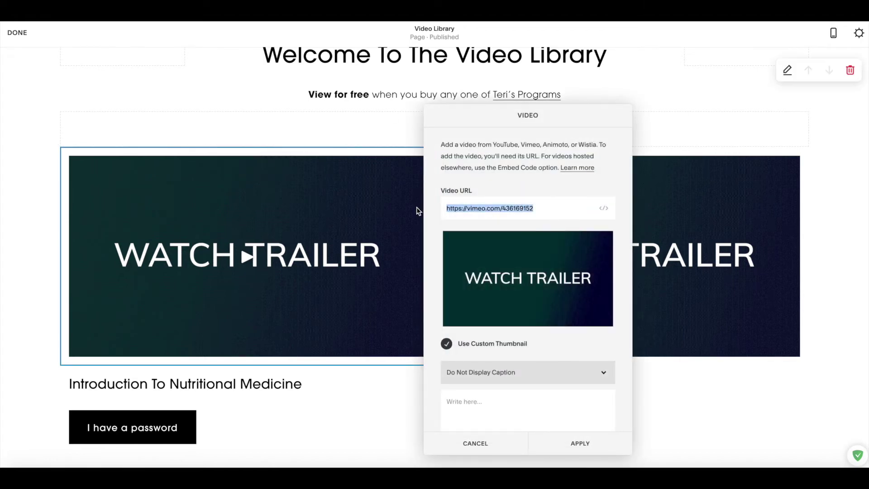
key(ctrl+v)
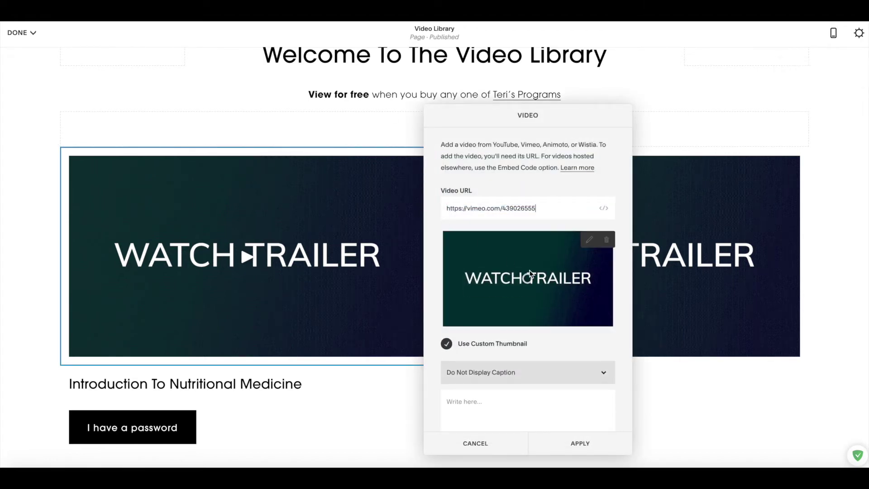
click(593, 448)
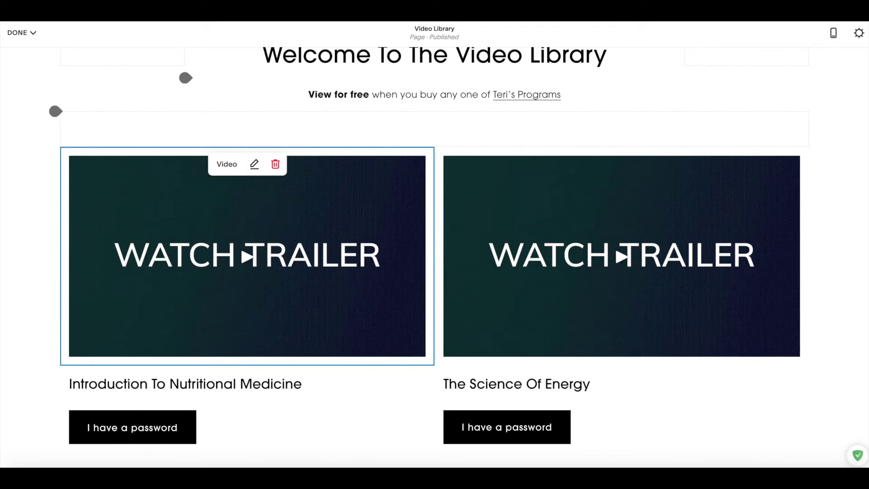
Save the Video Library page edits and start the newly embedded video.
click(19, 33)
click(23, 53)
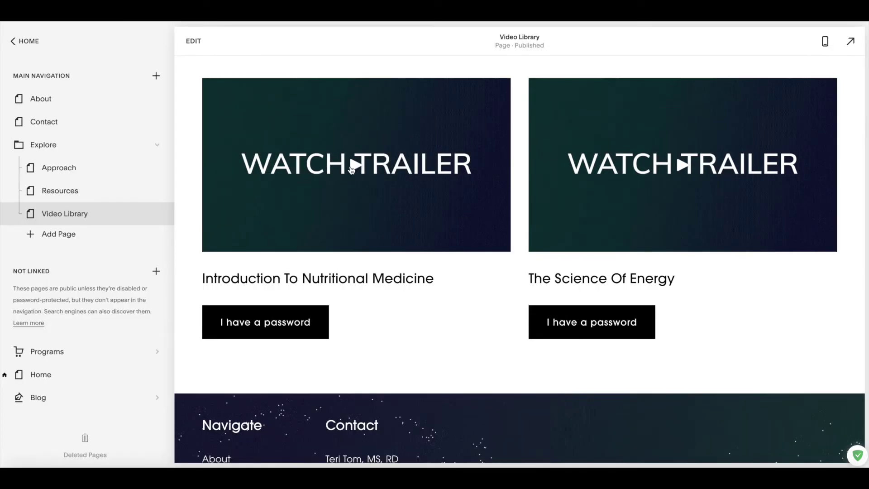
click(351, 168)
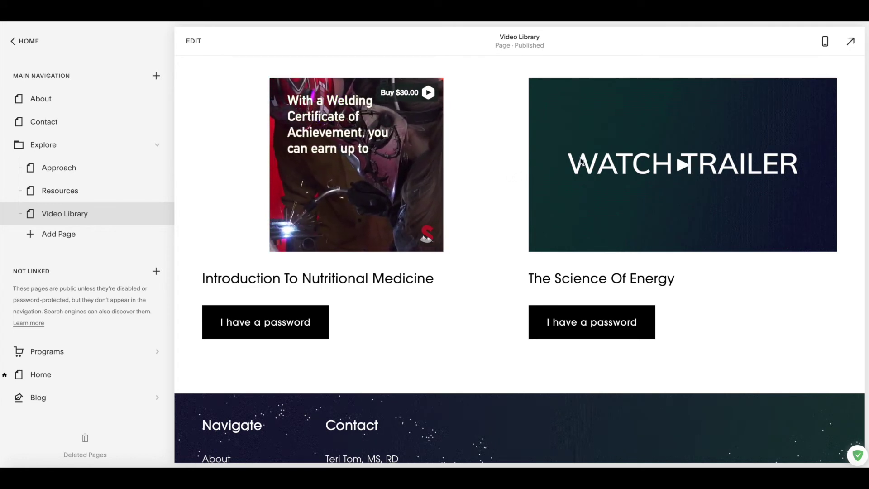
Watch the embedded Test4 welding trailer play with its Buy $30.00 offer.
mouse_move(345, 196)
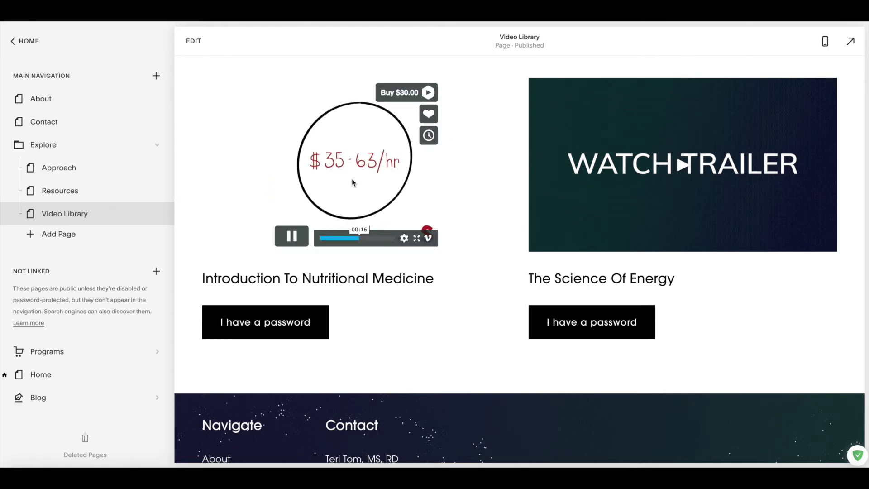
Open the $30.00 purchase window and log in to Vimeo with a Facebook account.
click(293, 240)
click(414, 98)
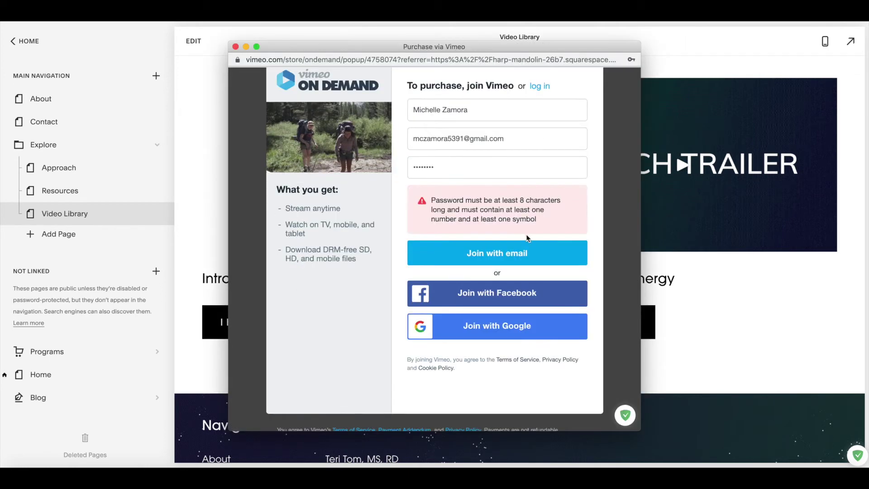
click(515, 293)
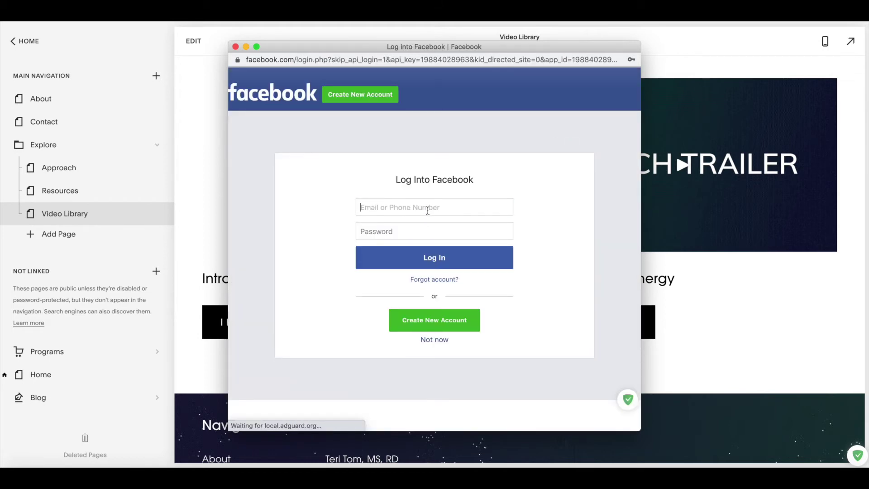
click(427, 211)
click(422, 249)
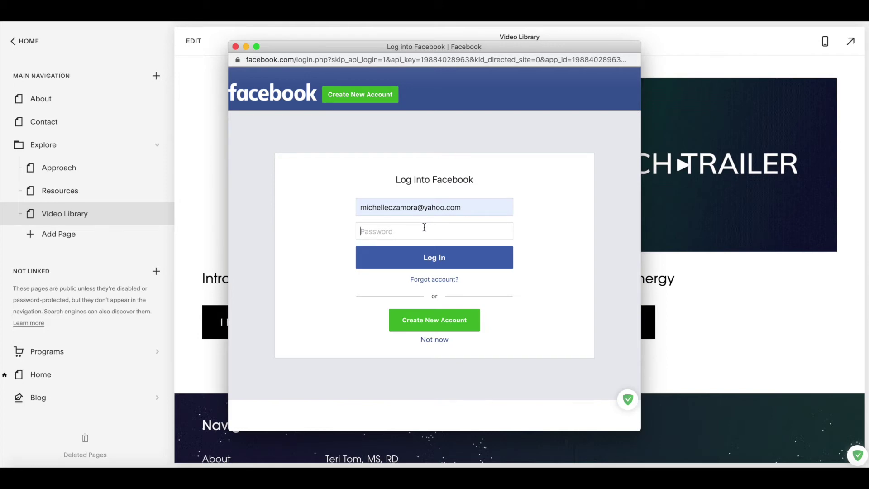
text(•••••••••••)
key(Return)
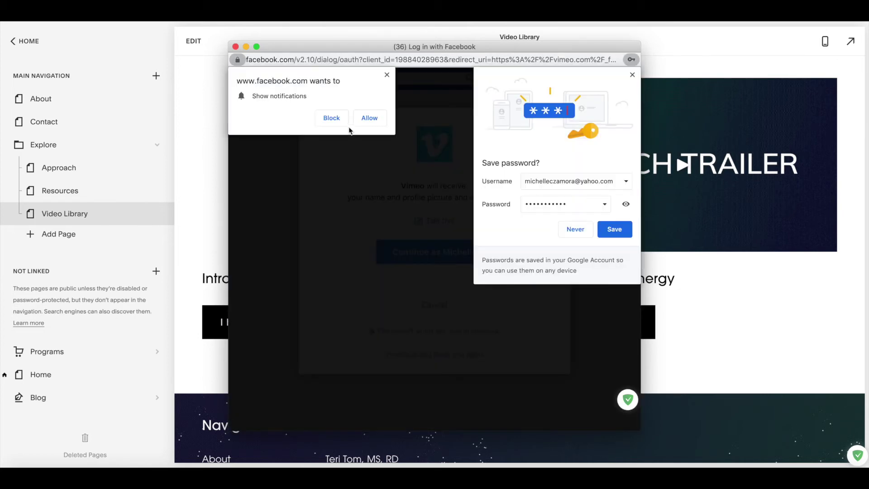
Decline the notification and password prompts, continue to checkout, and attempt the $30.00 purchase.
click(342, 123)
click(579, 233)
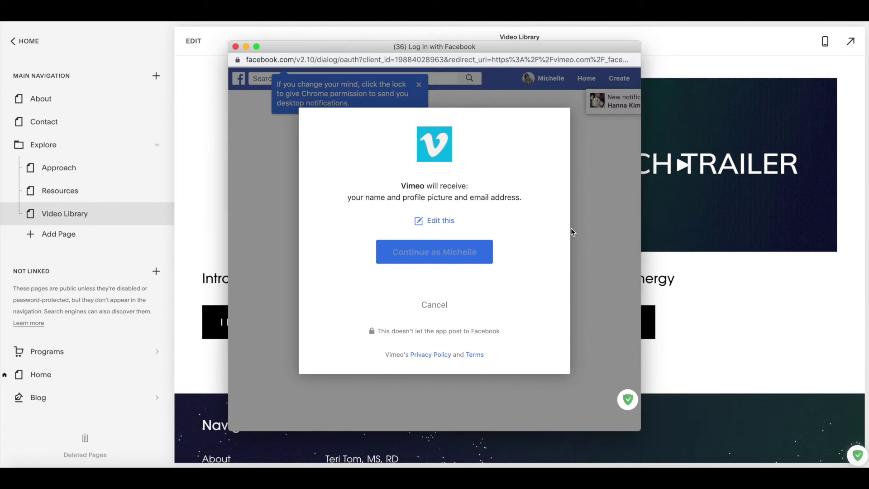
click(470, 252)
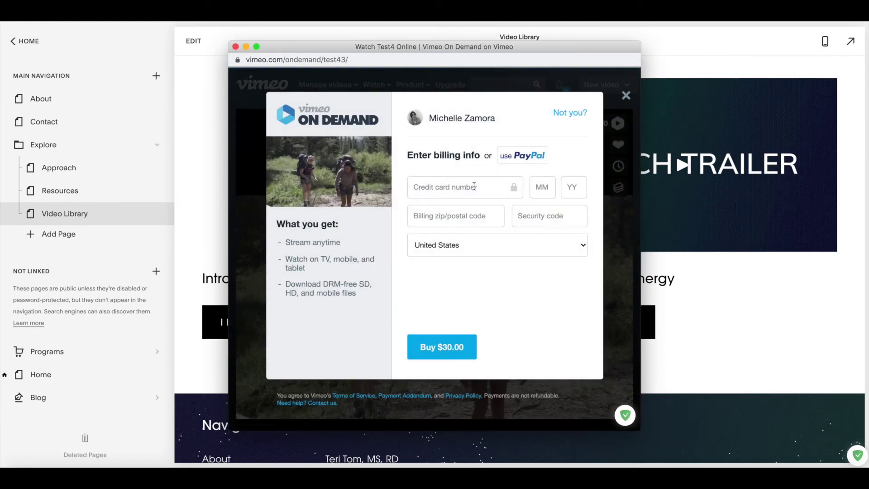
click(474, 186)
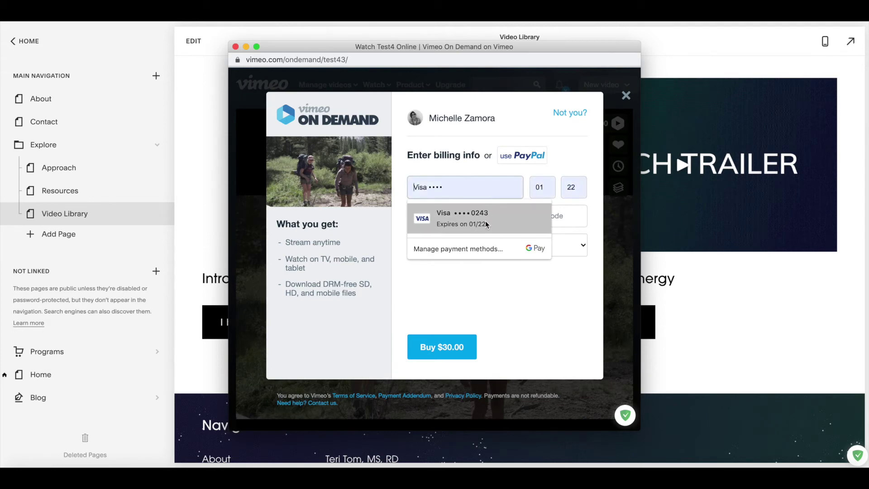
click(498, 305)
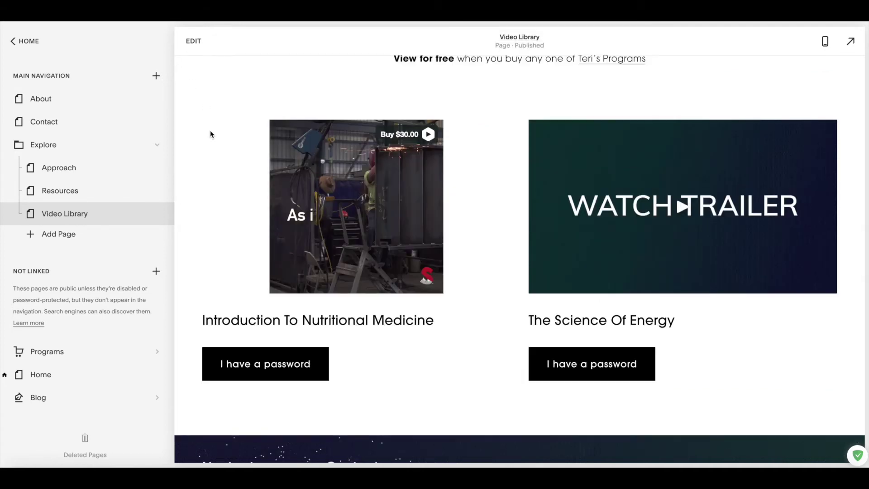
Scroll the Video Library page to review the embedded video and its Buy $30.00 badge.
scroll(210, 135, up, 2)
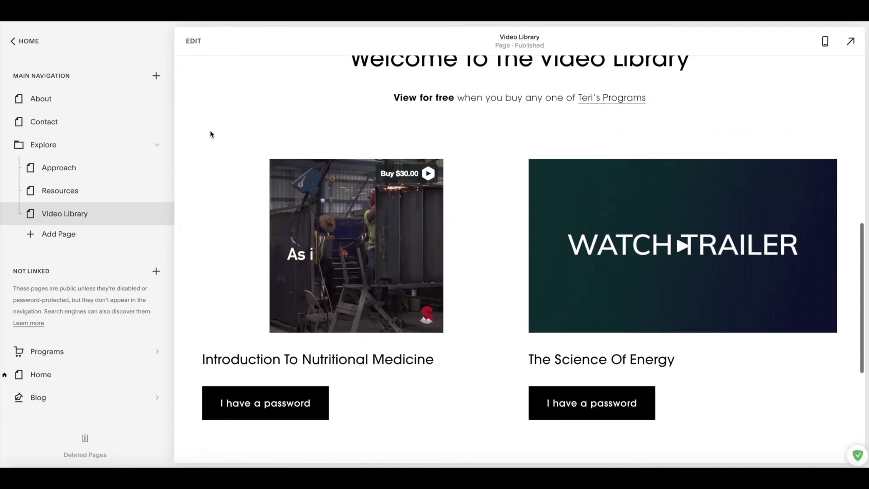
scroll(210, 134, down, 1)
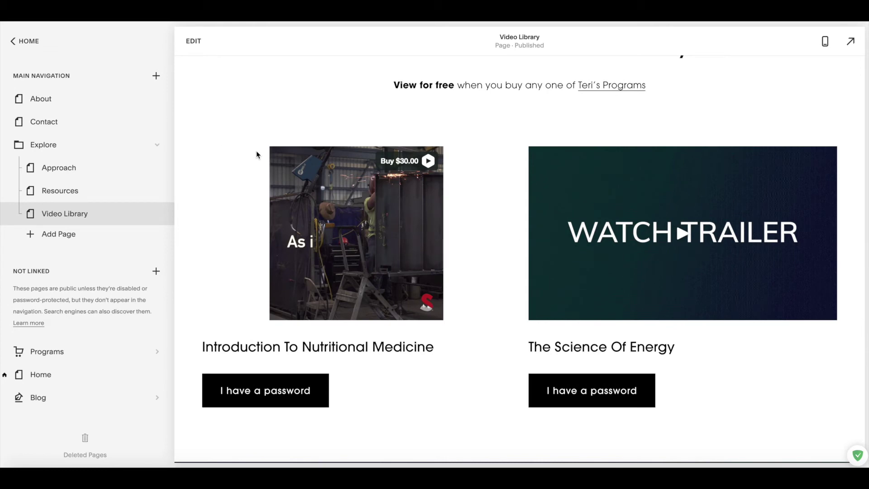
scroll(635, 223, up, 1)
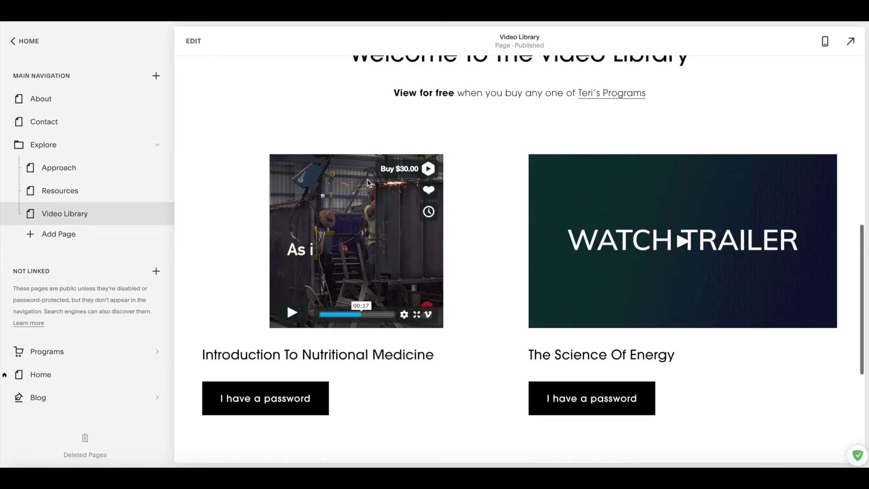
scroll(458, 225, up, 2)
In edit mode, insert a video block below Introduction To Nutritional Medicine's 'I have a password' button.
scroll(458, 225, down, 4)
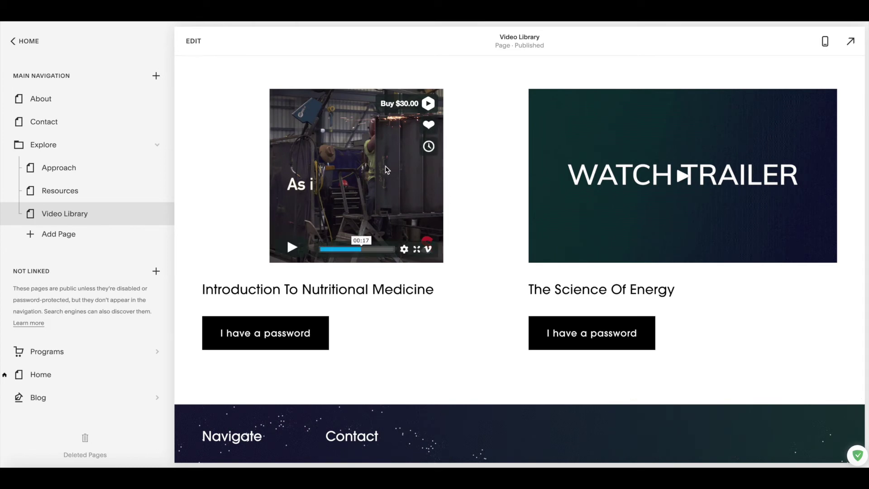
click(193, 41)
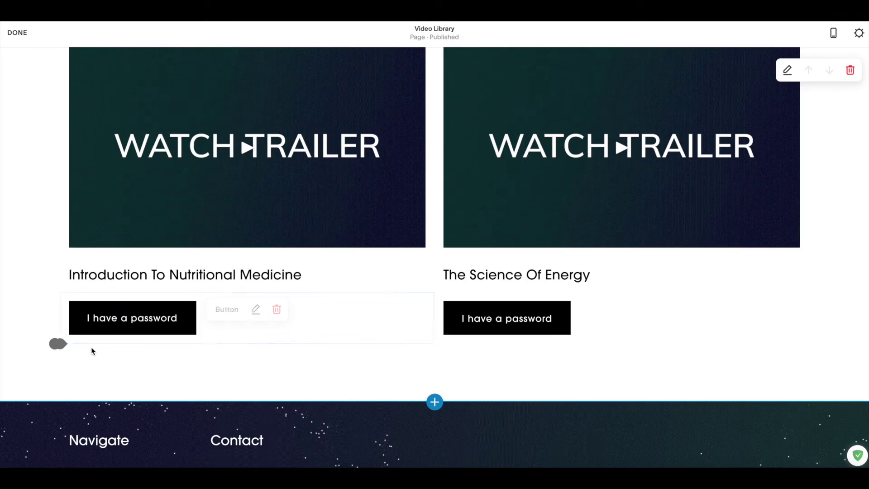
click(59, 344)
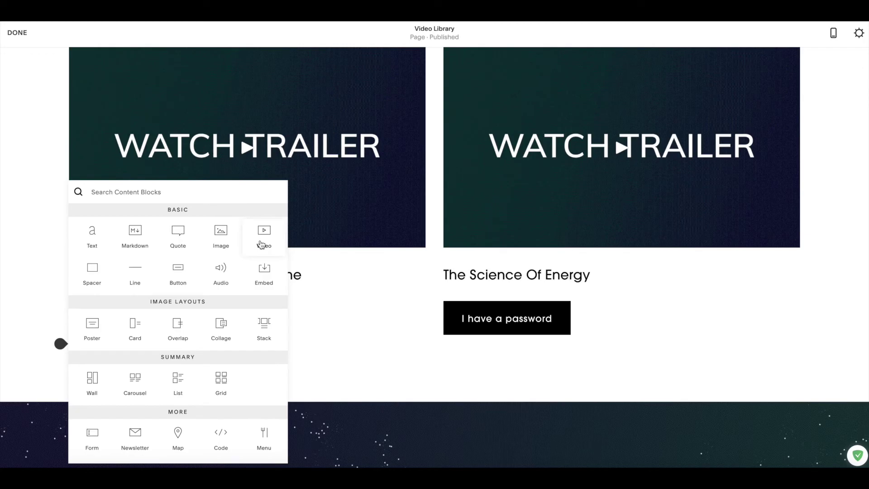
click(262, 244)
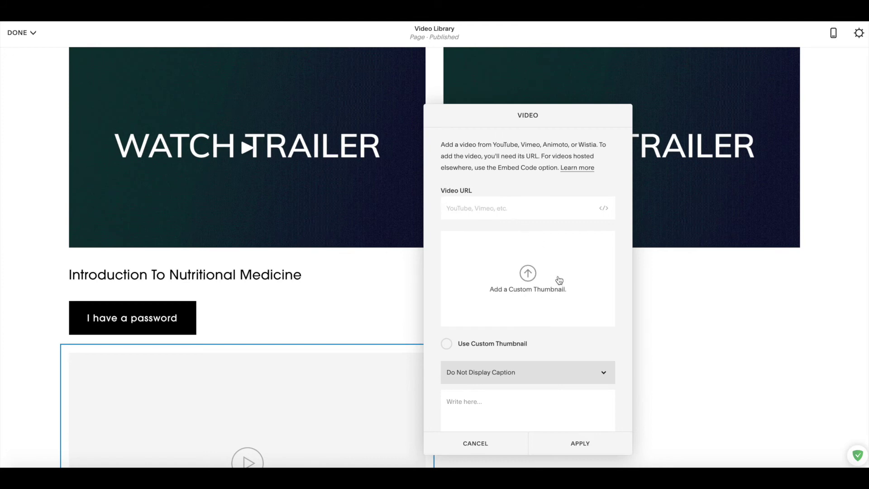
scroll(549, 311, down, 1)
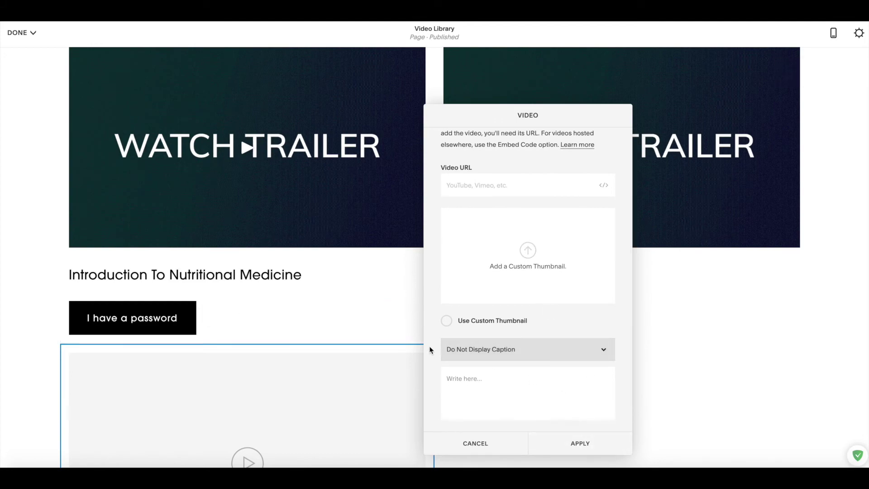
Close the empty video settings and add a spacer between the password button and the video block.
click(401, 328)
scroll(405, 341, down, 3)
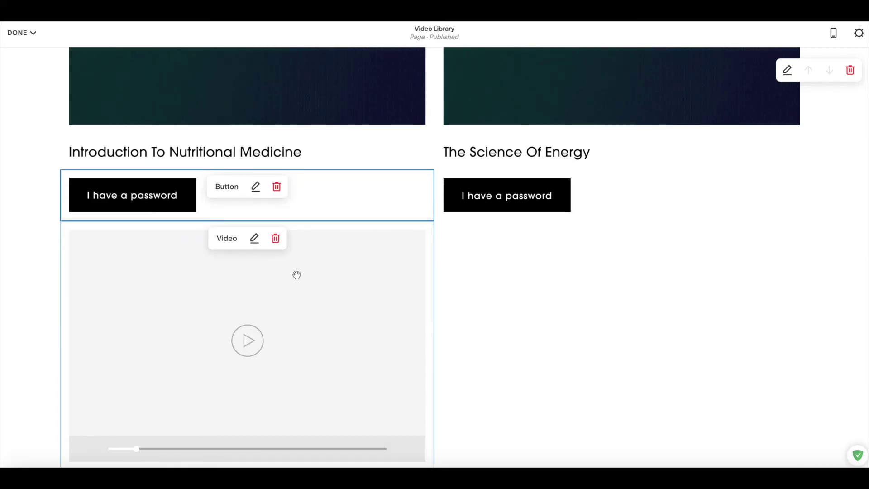
scroll(297, 274, up, 1)
click(61, 234)
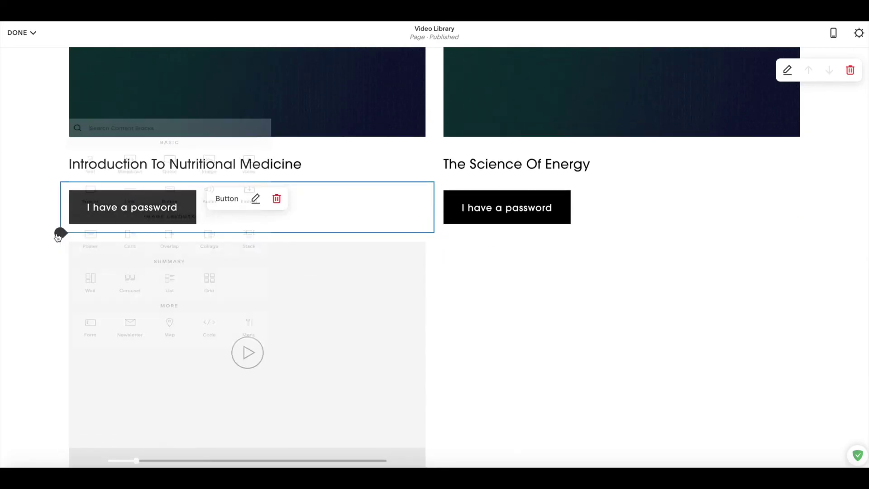
click(93, 192)
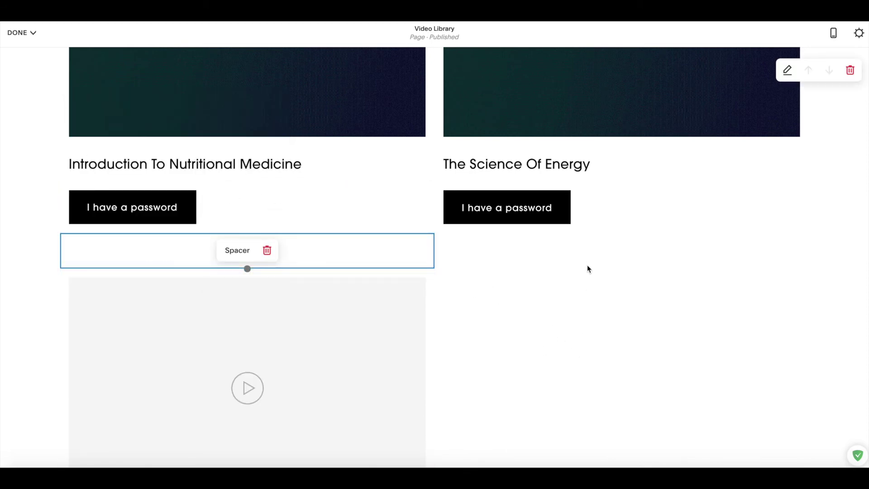
scroll(509, 255, down, 4)
scroll(510, 255, up, 4)
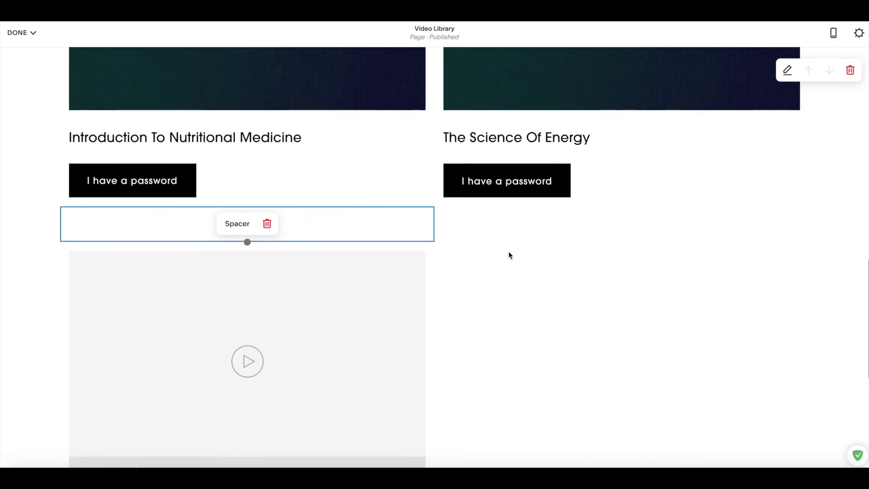
scroll(510, 255, down, 2)
scroll(437, 195, up, 3)
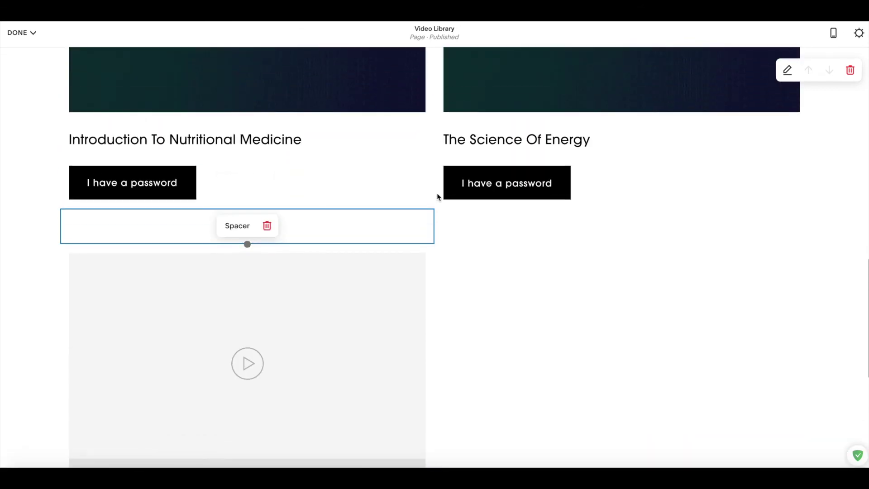
scroll(276, 155, down, 4)
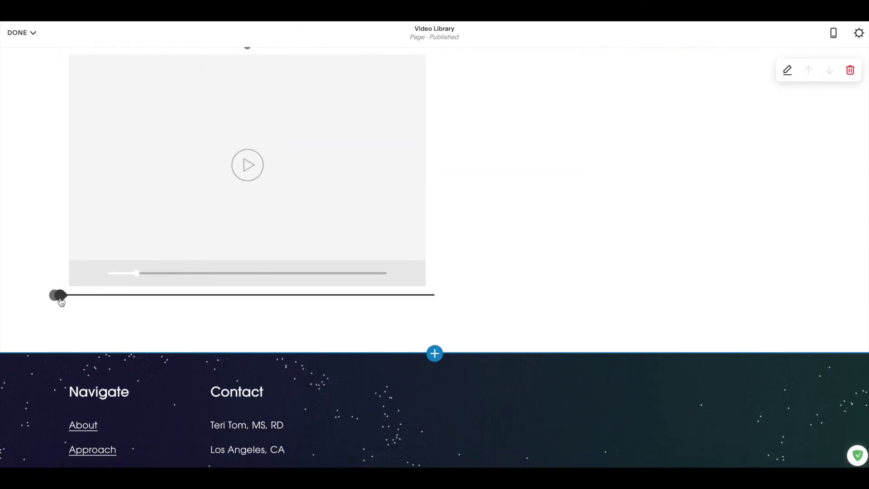
click(60, 296)
Add a text block under the new video reading 'Title', styled as Heading 4, followed by a blank line.
click(95, 202)
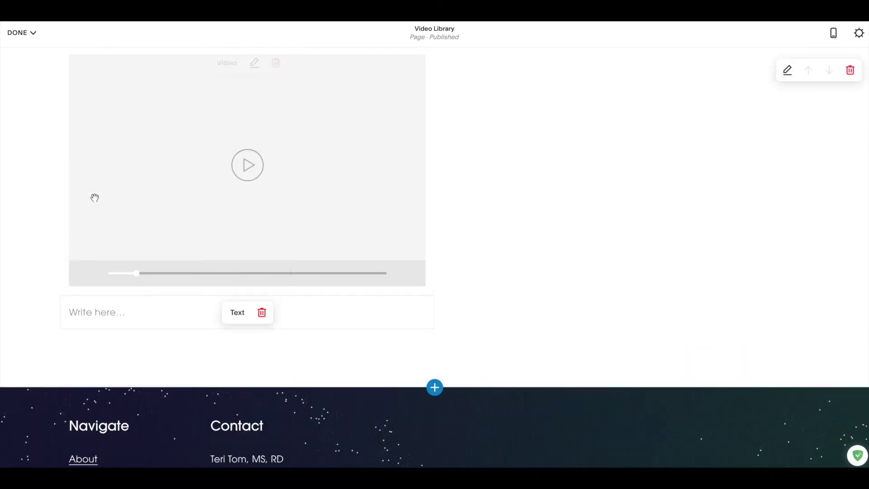
text(Title)
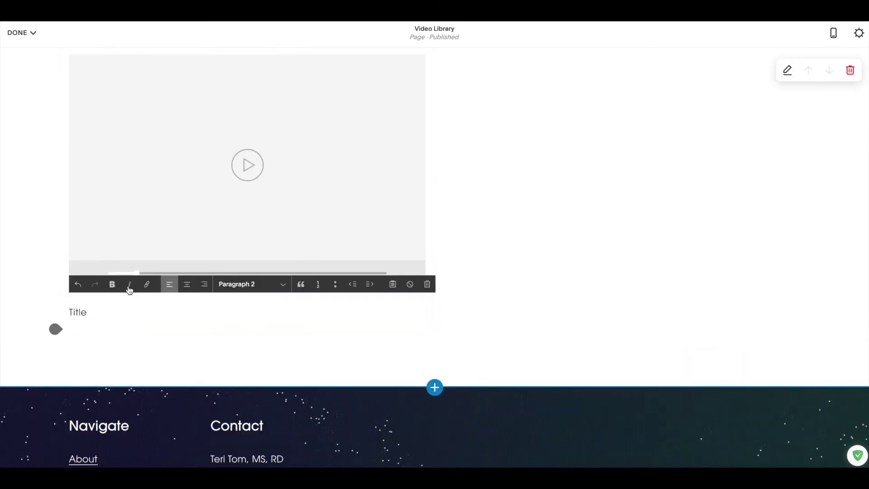
scroll(129, 290, up, 4)
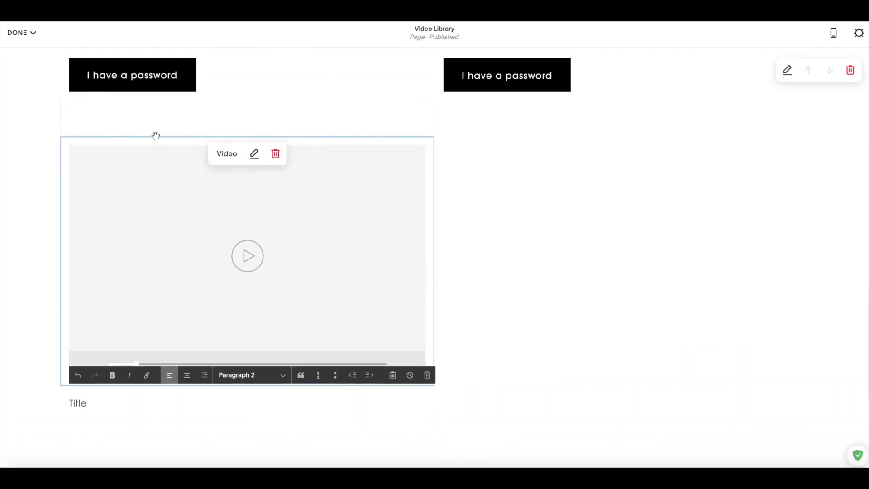
click(169, 99)
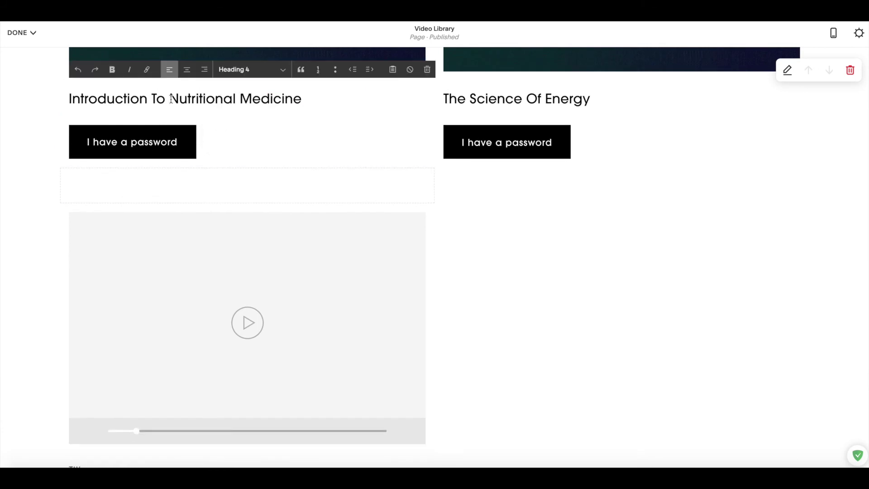
scroll(243, 90, down, 4)
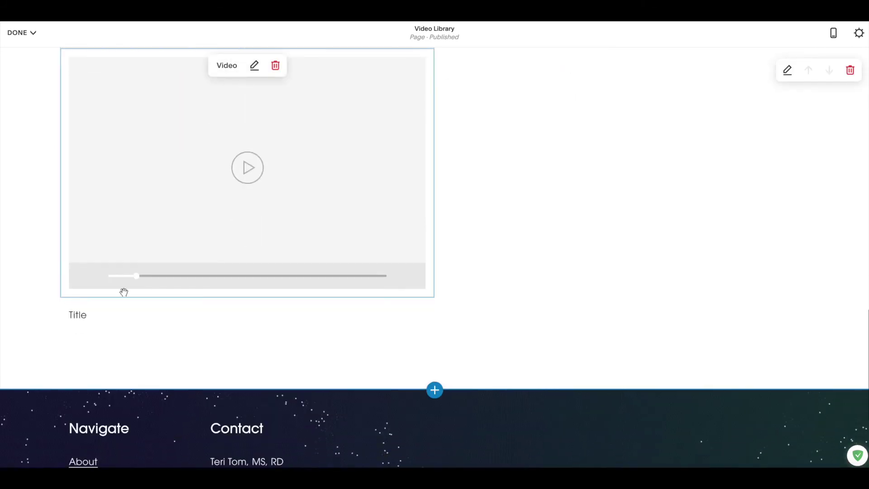
click(84, 314)
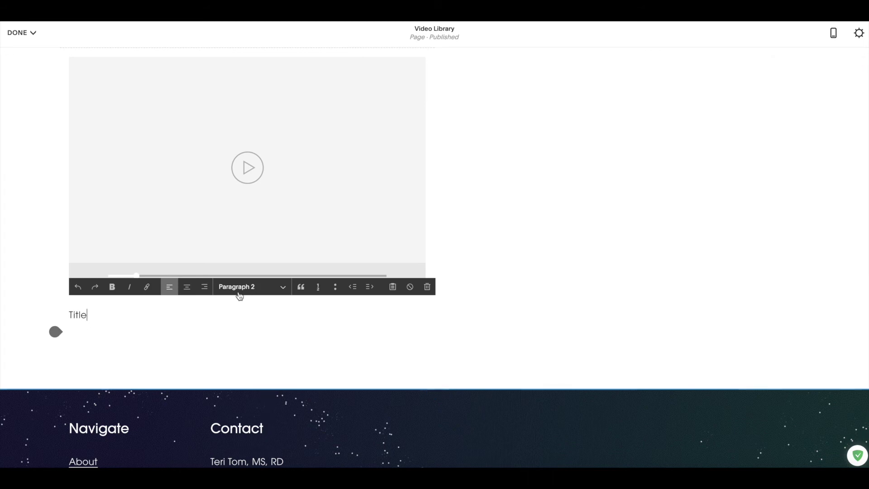
click(238, 289)
click(249, 264)
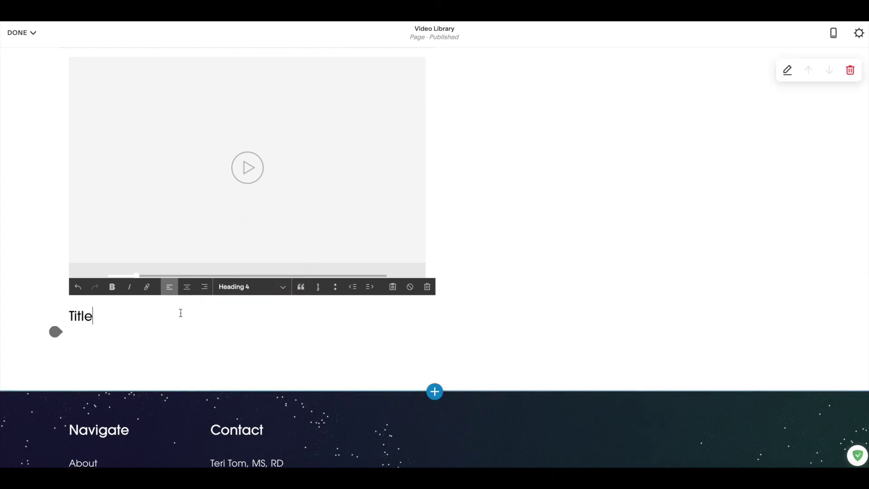
key(Return)
scroll(179, 299, up, 4)
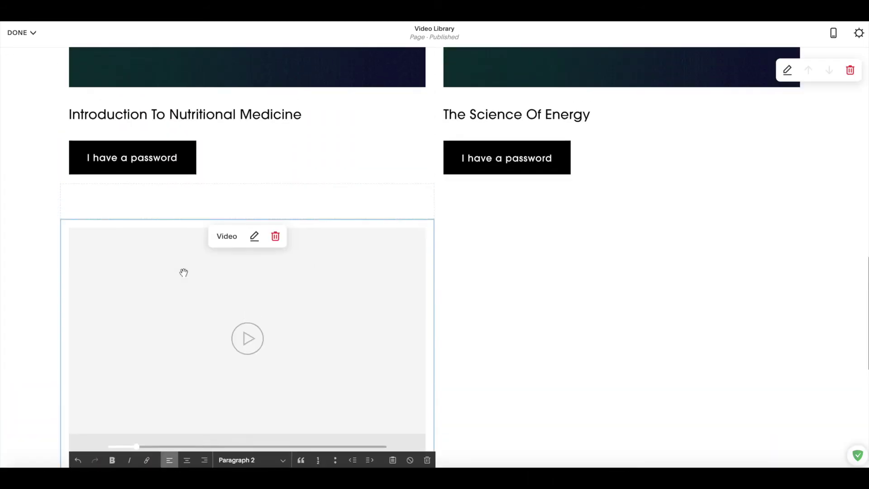
scroll(183, 272, down, 3)
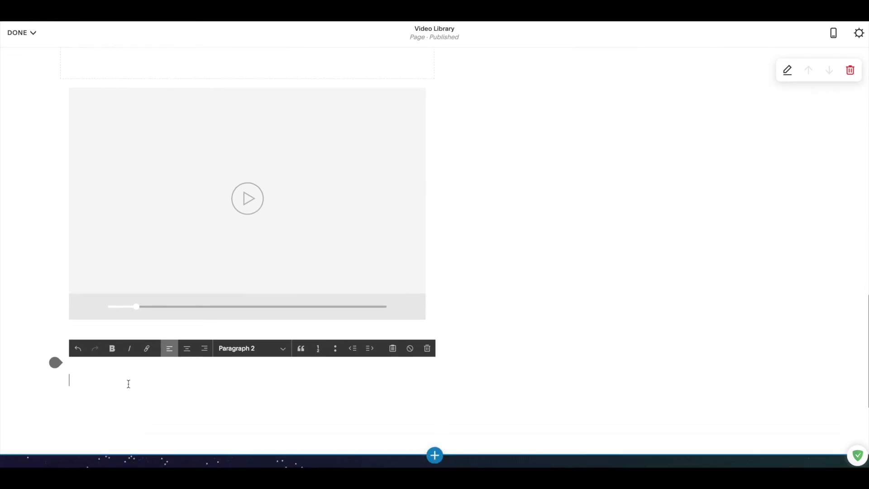
click(54, 299)
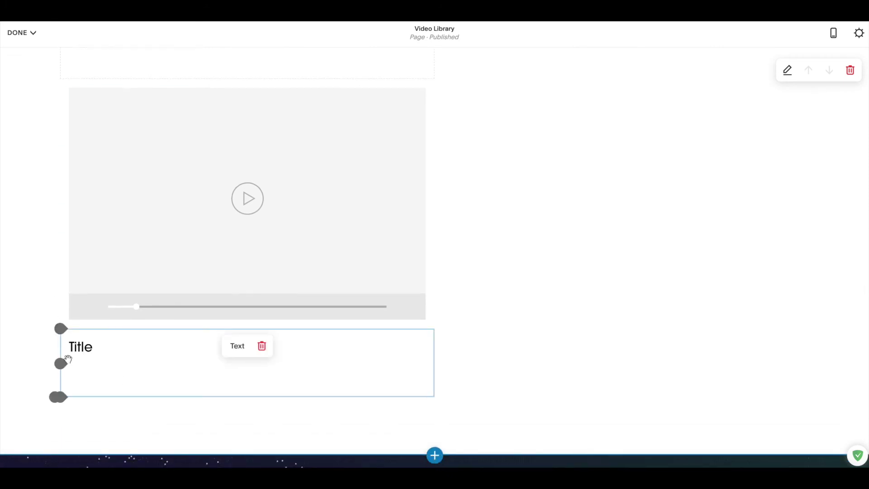
Add a button block under the title and set its alignment to Left.
click(61, 363)
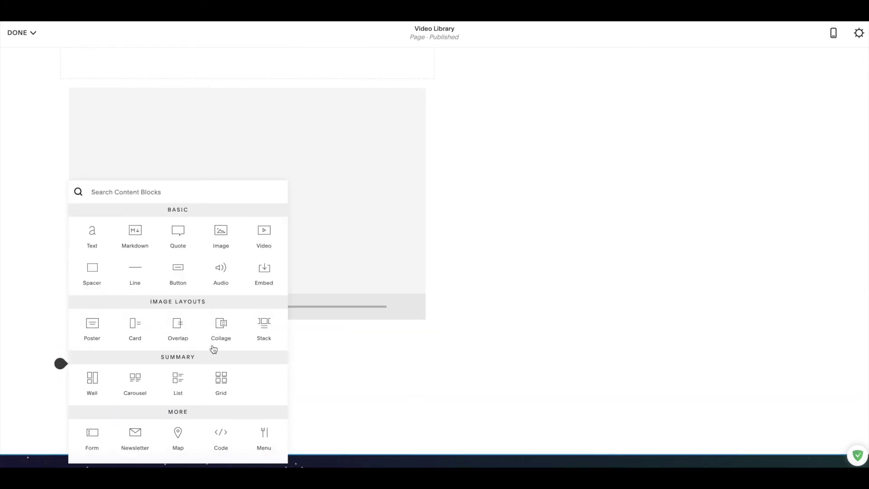
click(184, 278)
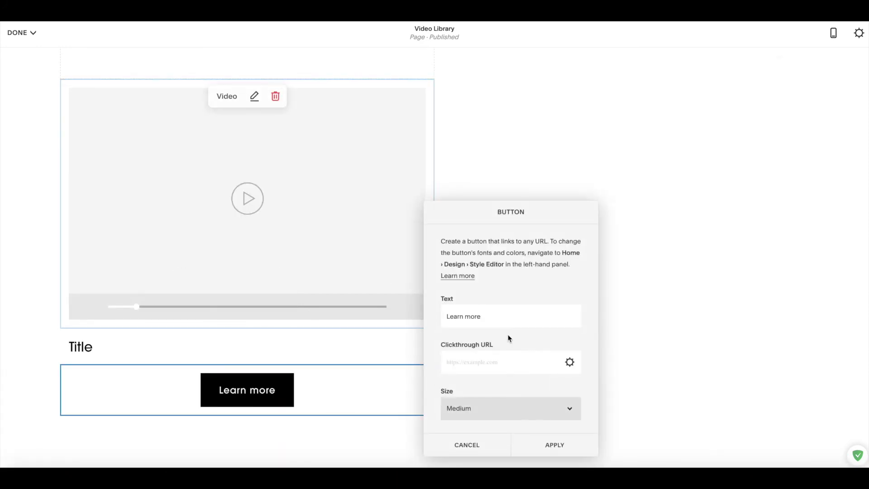
click(517, 410)
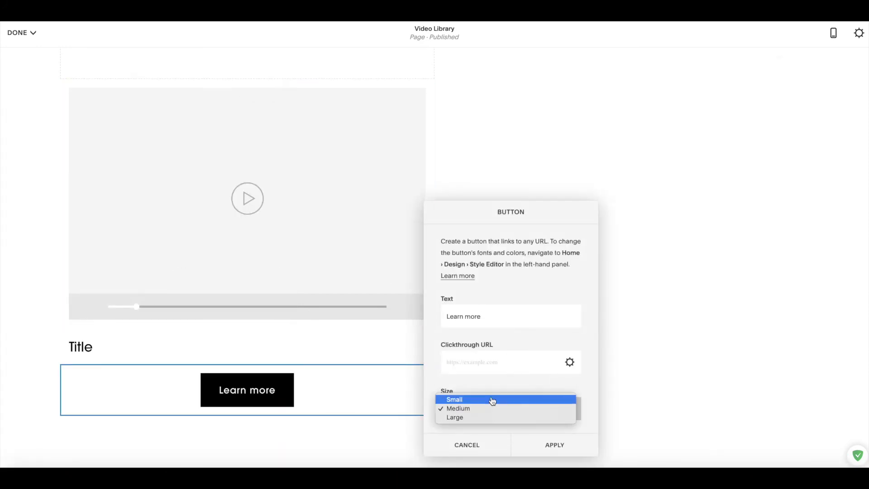
scroll(492, 375, down, 1)
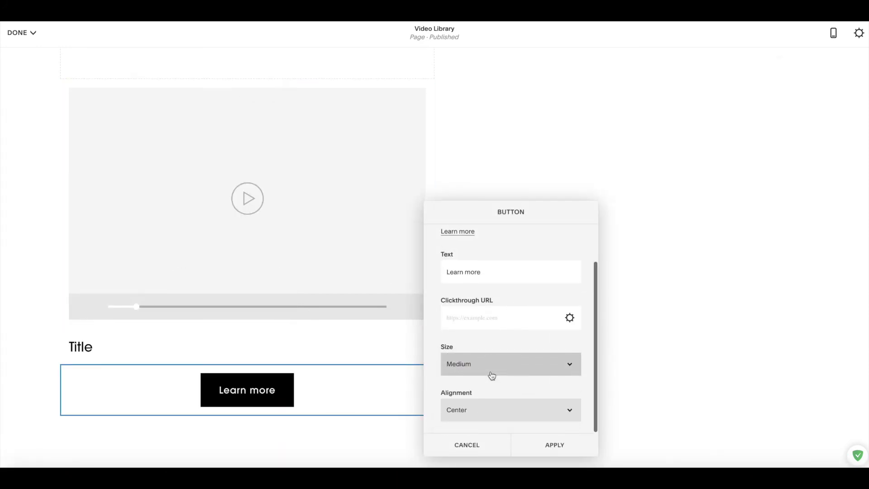
click(488, 410)
click(489, 402)
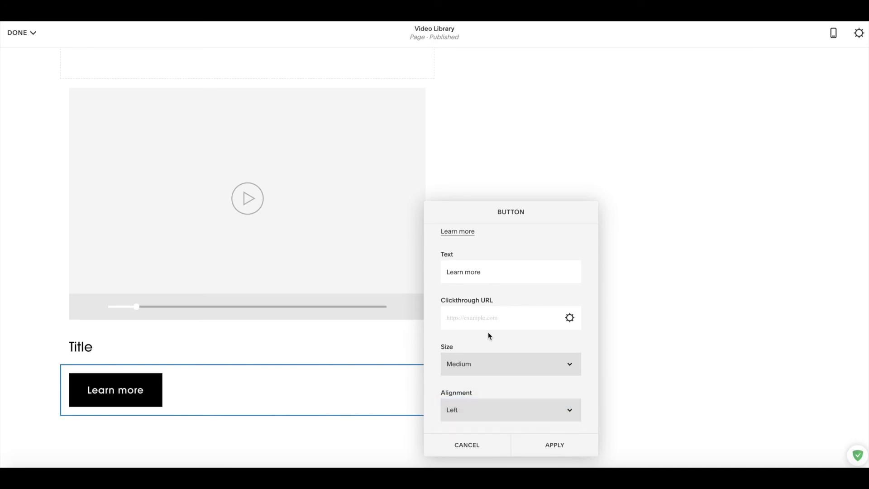
Change the button label from 'Learn more' to 'I have a password' and apply the settings.
click(493, 319)
text(i)
key(BackSpace)
click(502, 271)
key(ctrl+a)
text(I ham)
key(BackSpace)
key(Down)
key(Return)
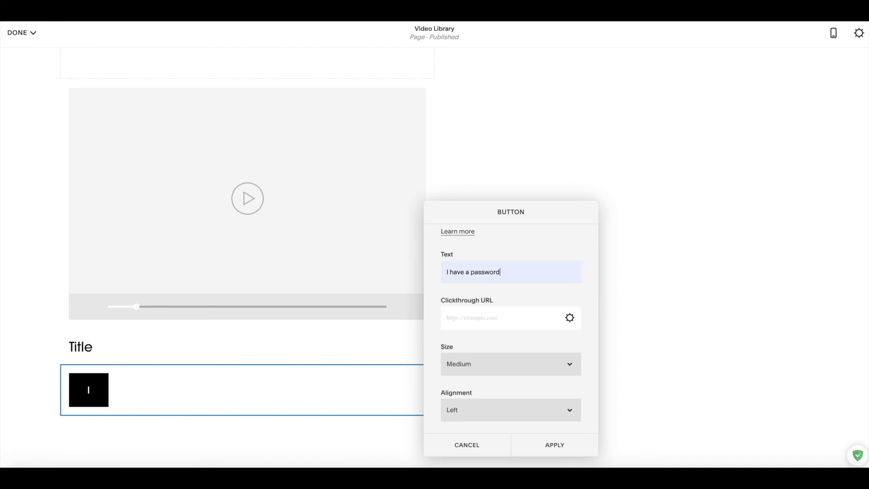
click(494, 314)
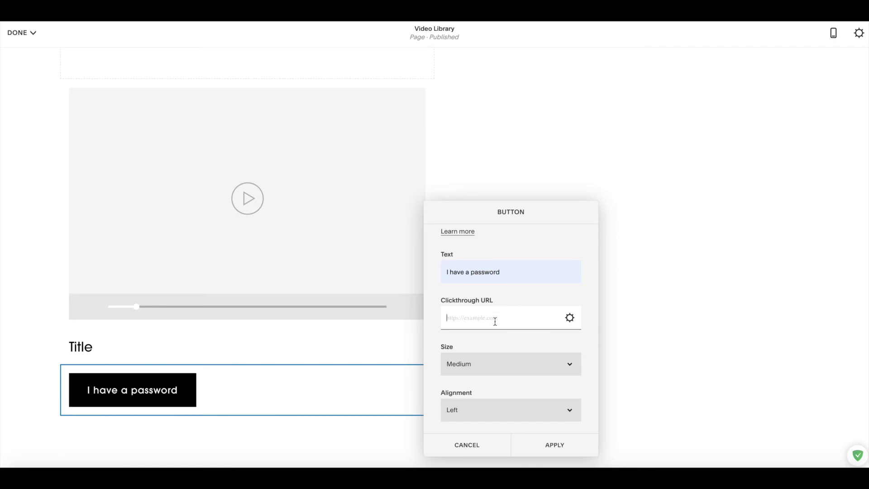
click(566, 444)
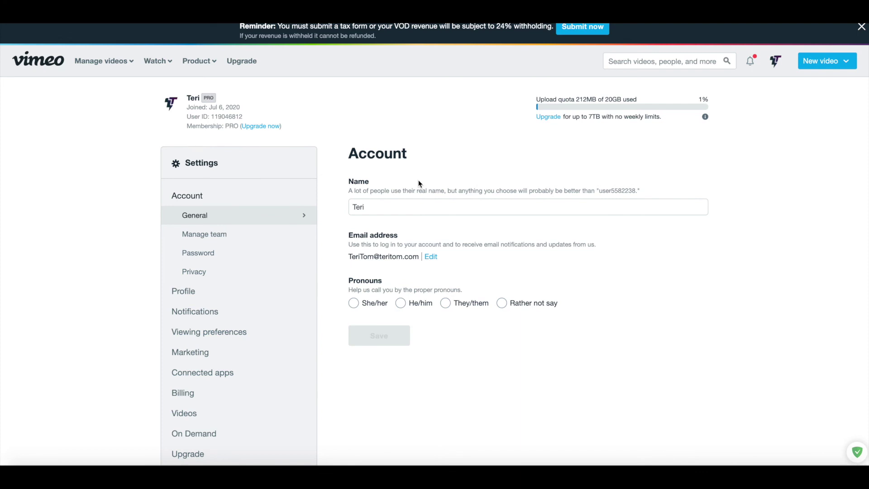
scroll(418, 183, down, 1)
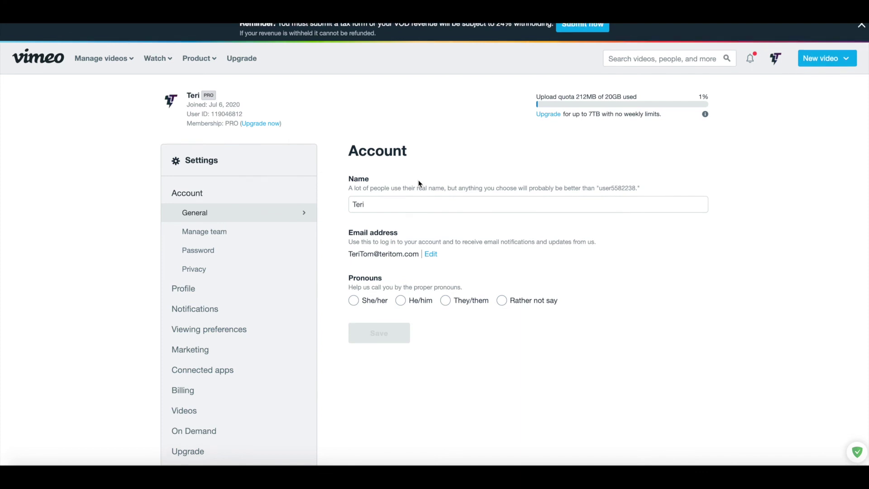
scroll(419, 183, down, 1)
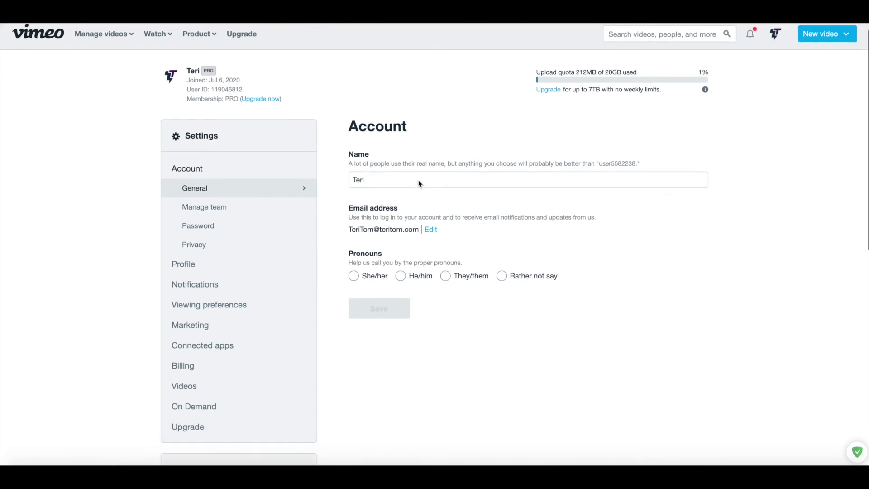
scroll(450, 99, down, 1)
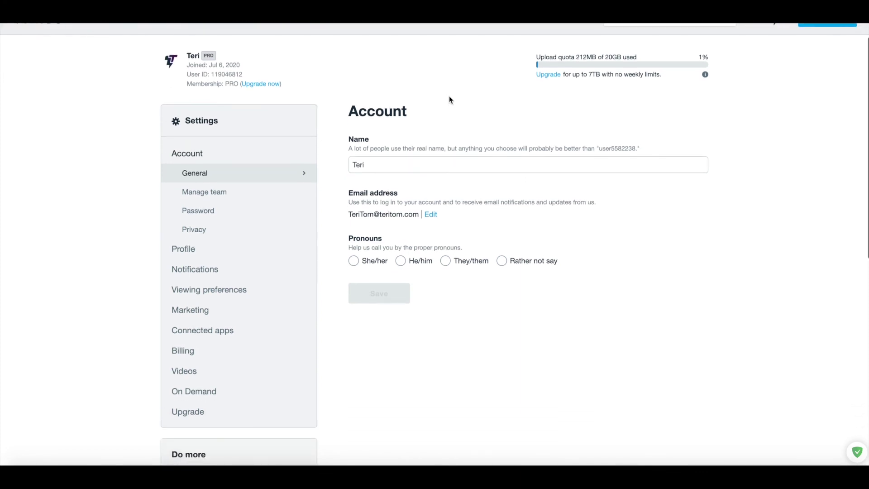
scroll(451, 99, up, 2)
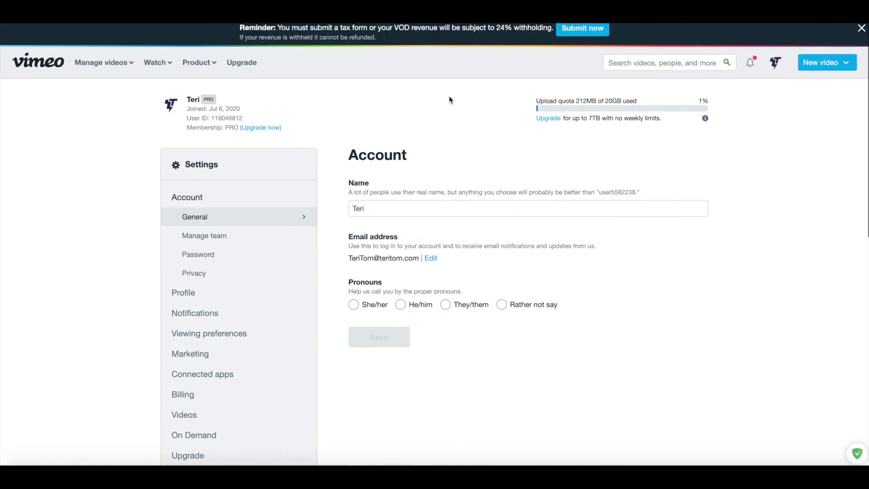
click(777, 62)
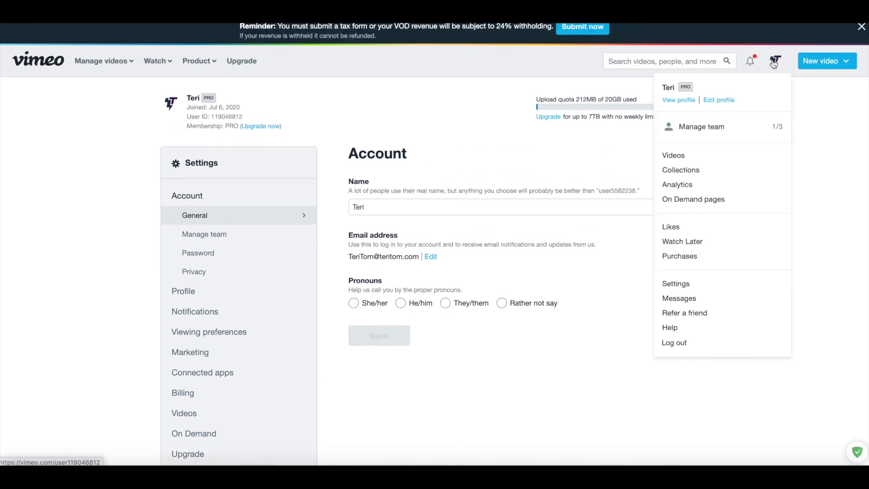
click(713, 283)
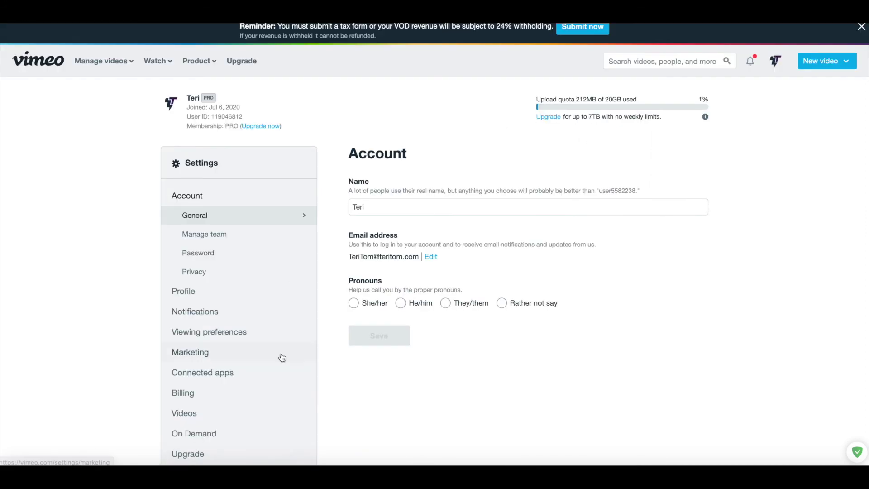
scroll(246, 377, down, 1)
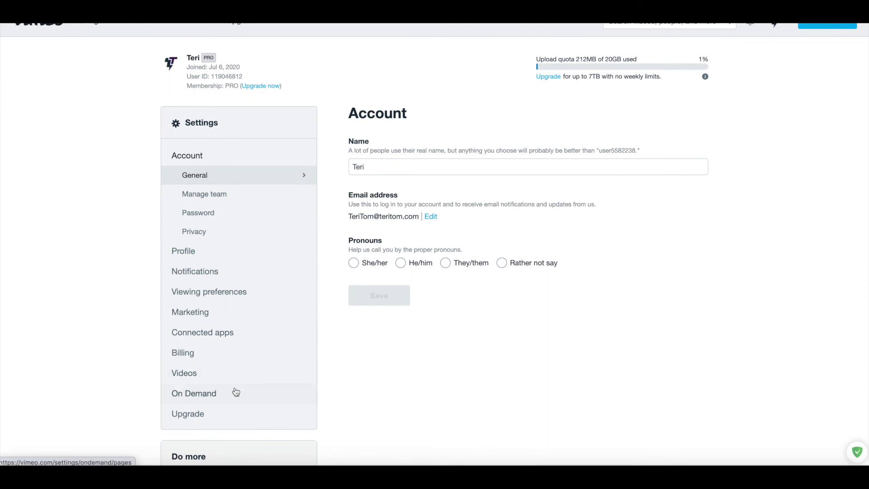
click(236, 392)
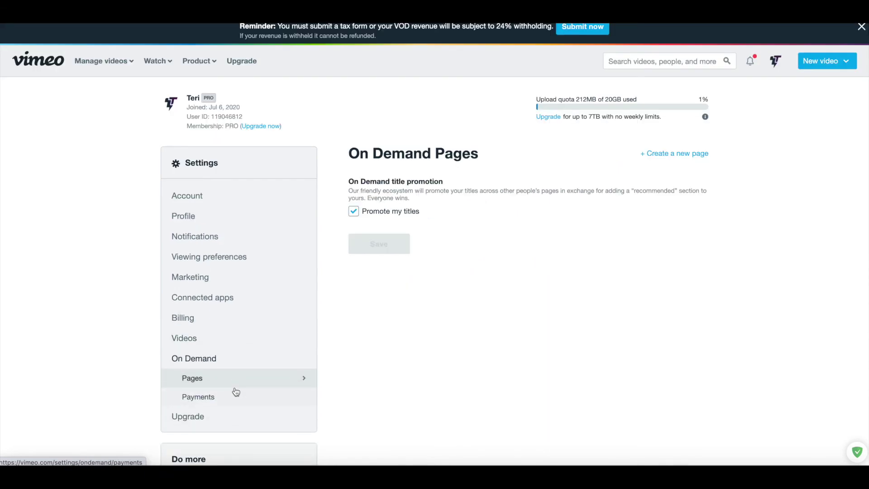
click(232, 399)
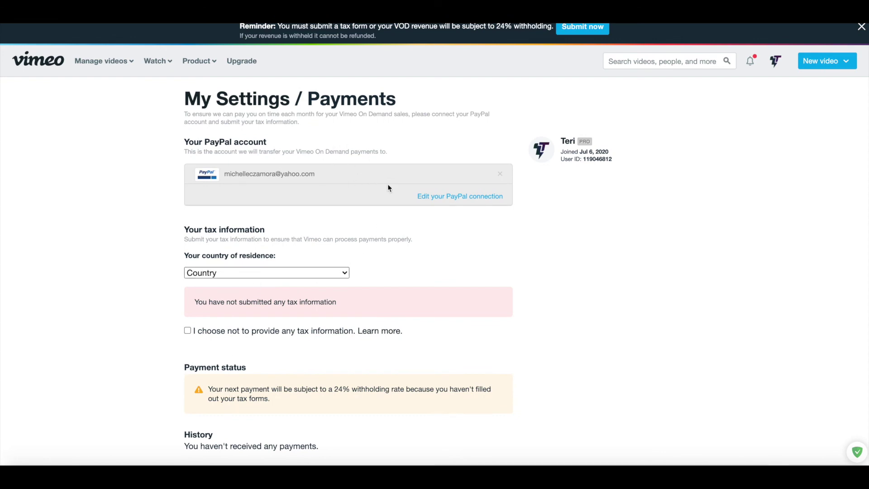
Enter the new account holder's first name, last name and PayPal email, then reconnect PayPal payouts.
click(450, 196)
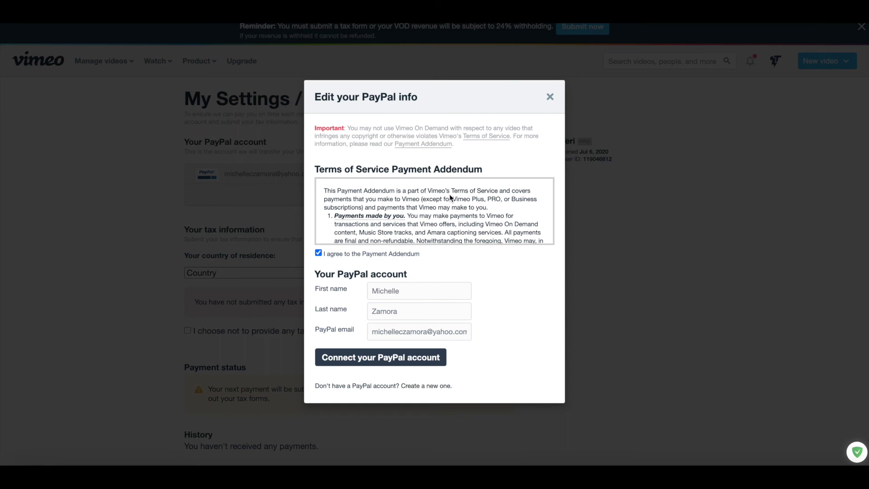
double_click(388, 291)
key(Tab)
key(Tab)
key(ctrl+v)
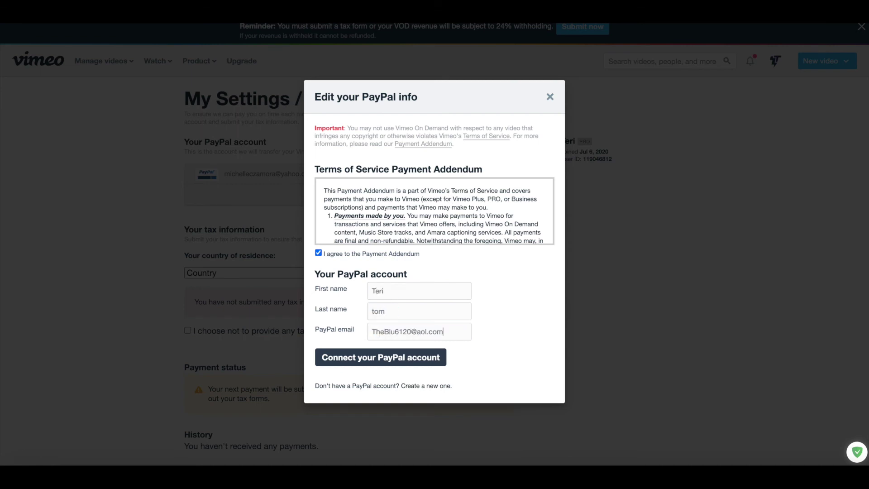
key(BackSpace)
text(T)
click(415, 359)
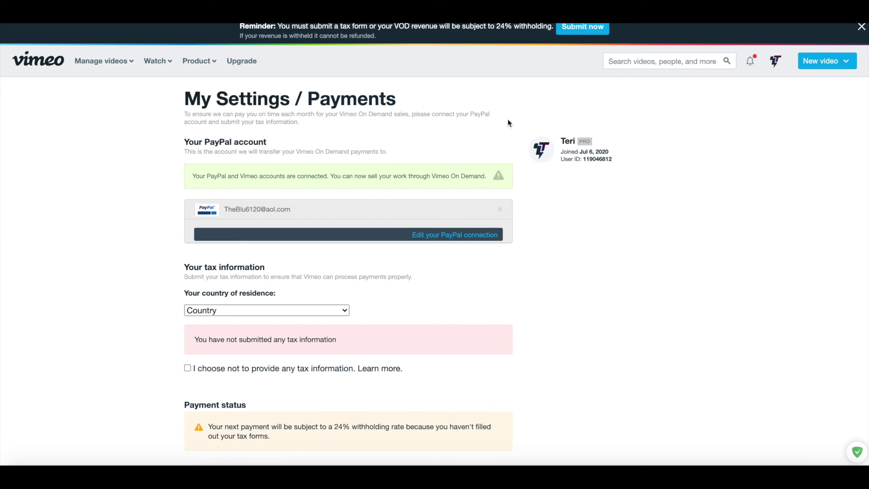
scroll(415, 281, down, 1)
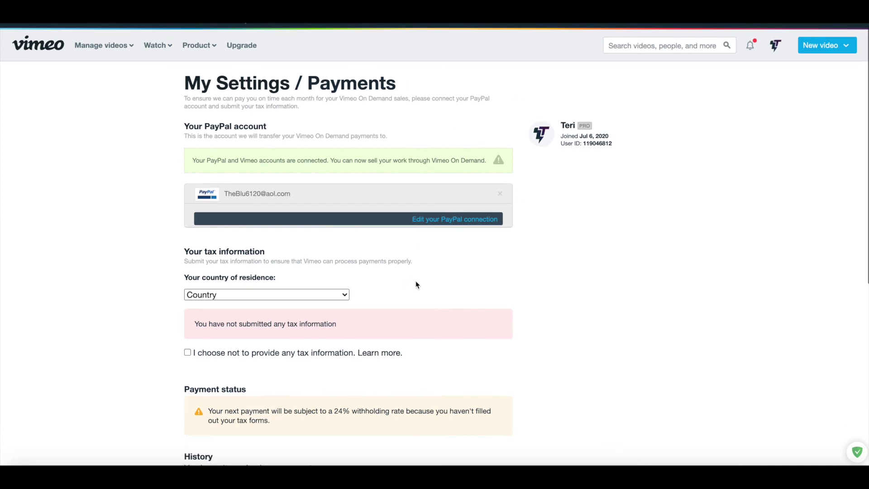
scroll(415, 281, up, 1)
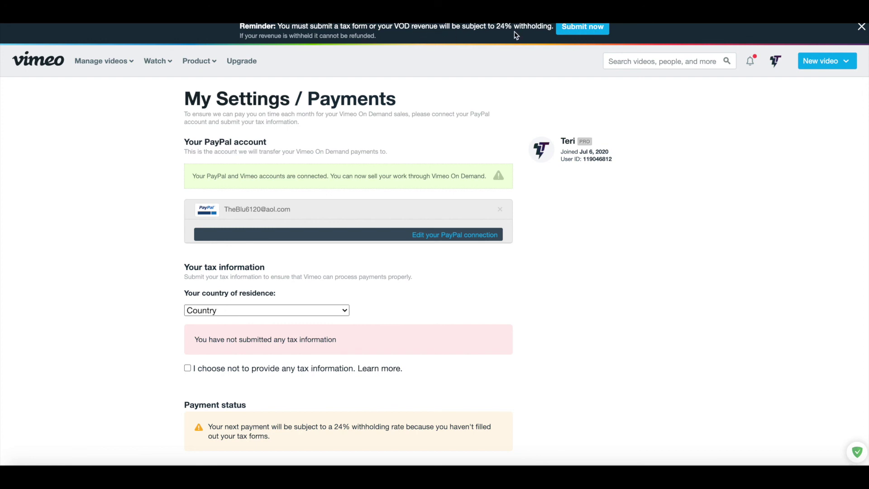
scroll(388, 334, down, 1)
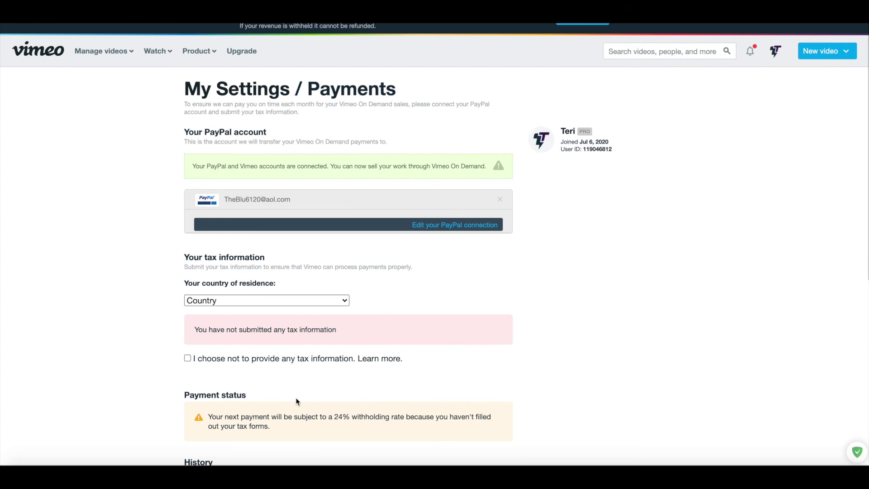
scroll(297, 402, down, 1)
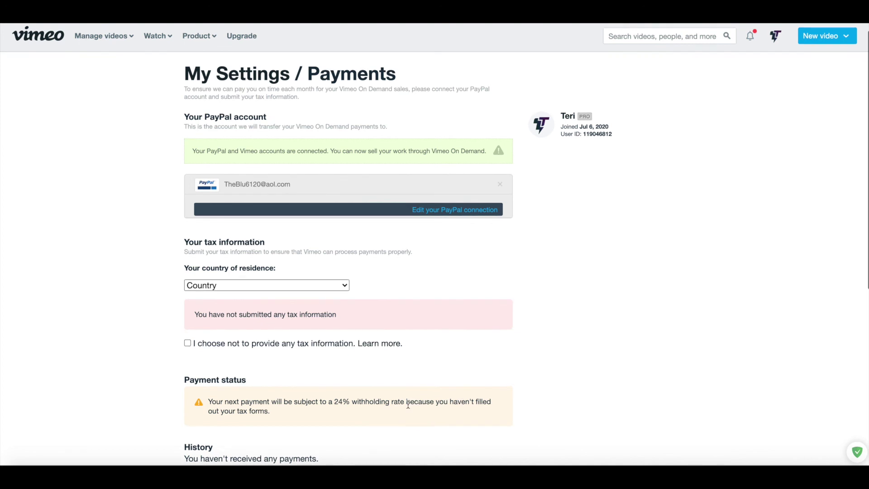
scroll(457, 335, up, 1)
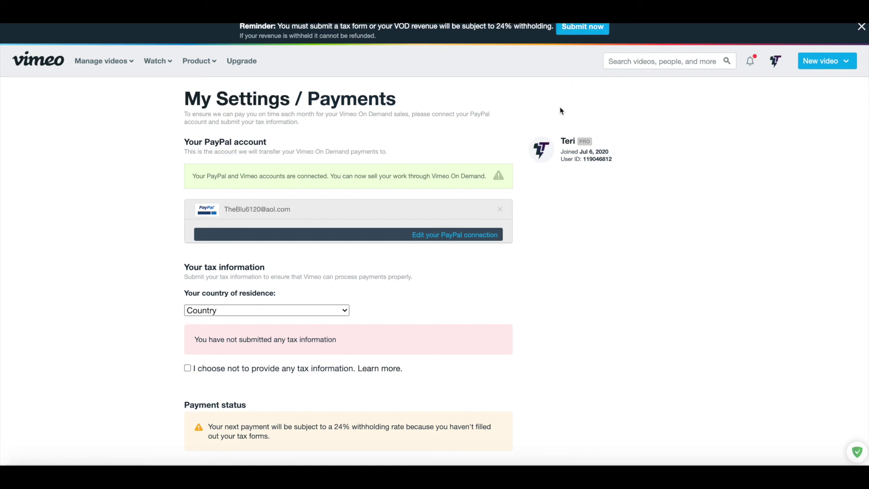
scroll(525, 278, down, 7)
scroll(525, 279, up, 8)
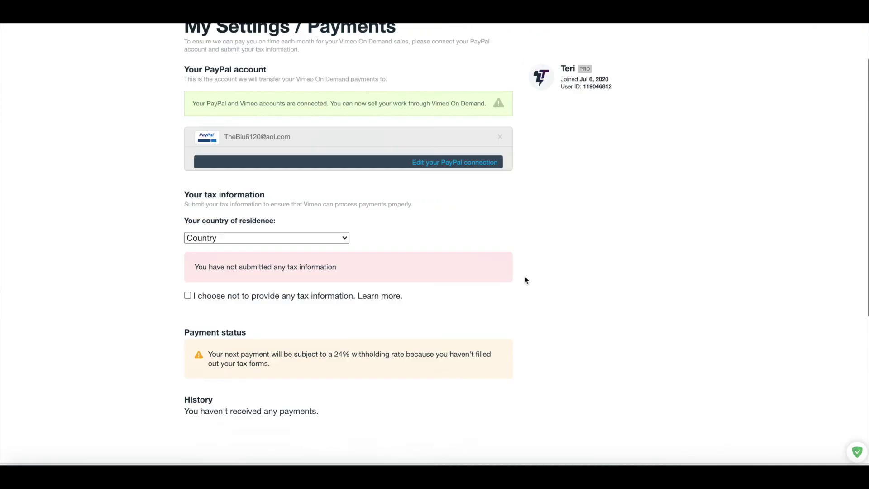